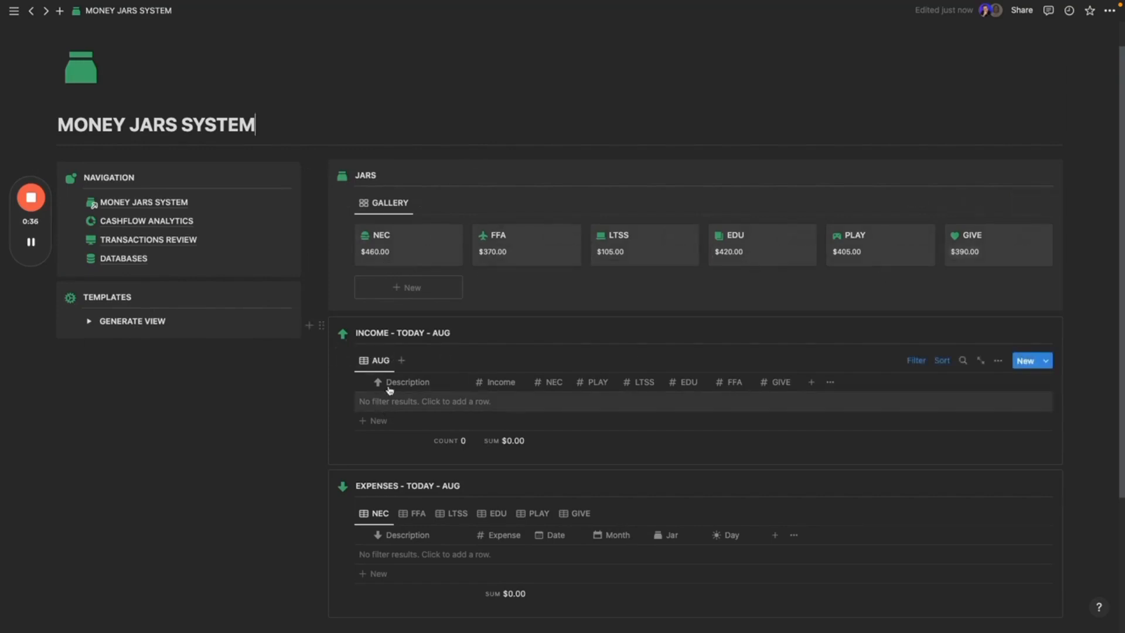
# Add a default income entry to the AUG income table and set its income to 1000
pyautogui.scroll(-2, 431, 345)
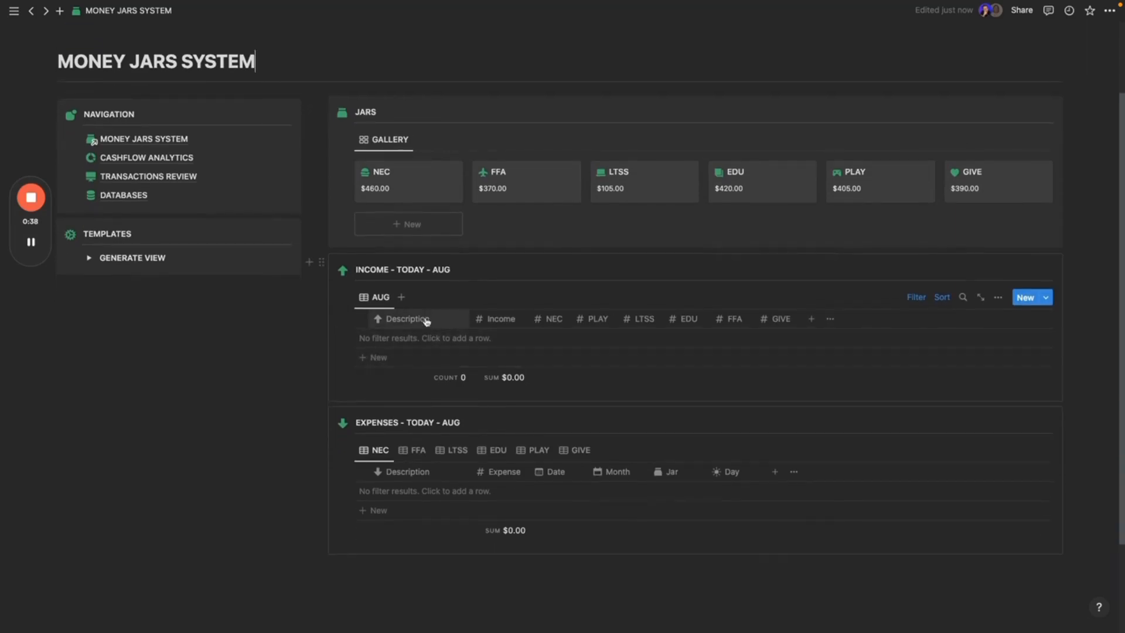
pyautogui.scroll(1, 538, 330)
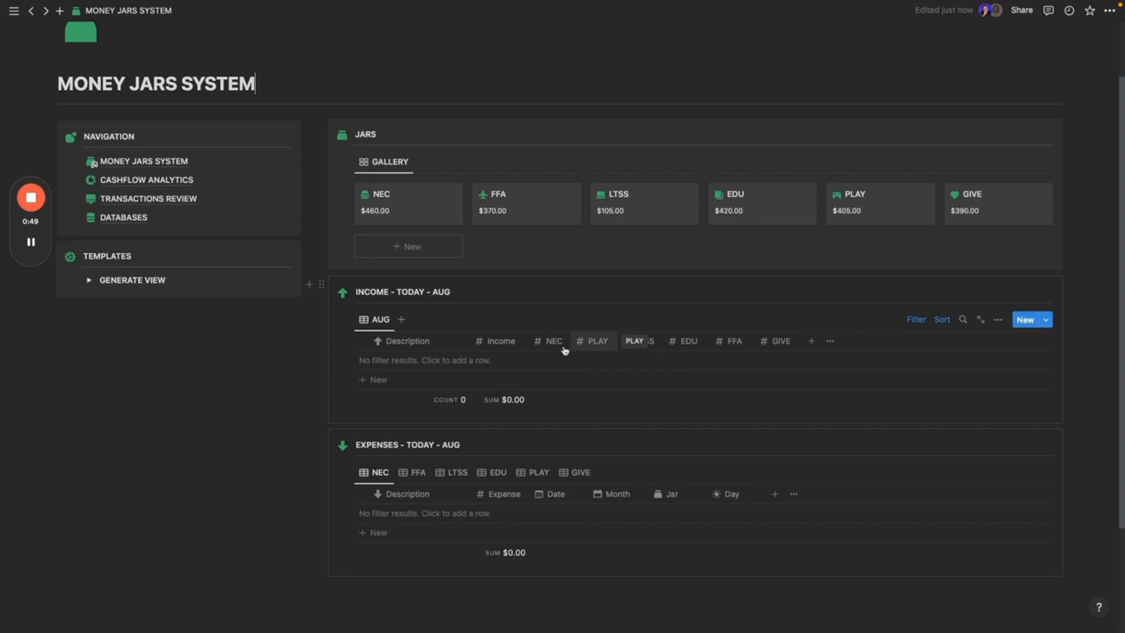
pyautogui.click(526, 363)
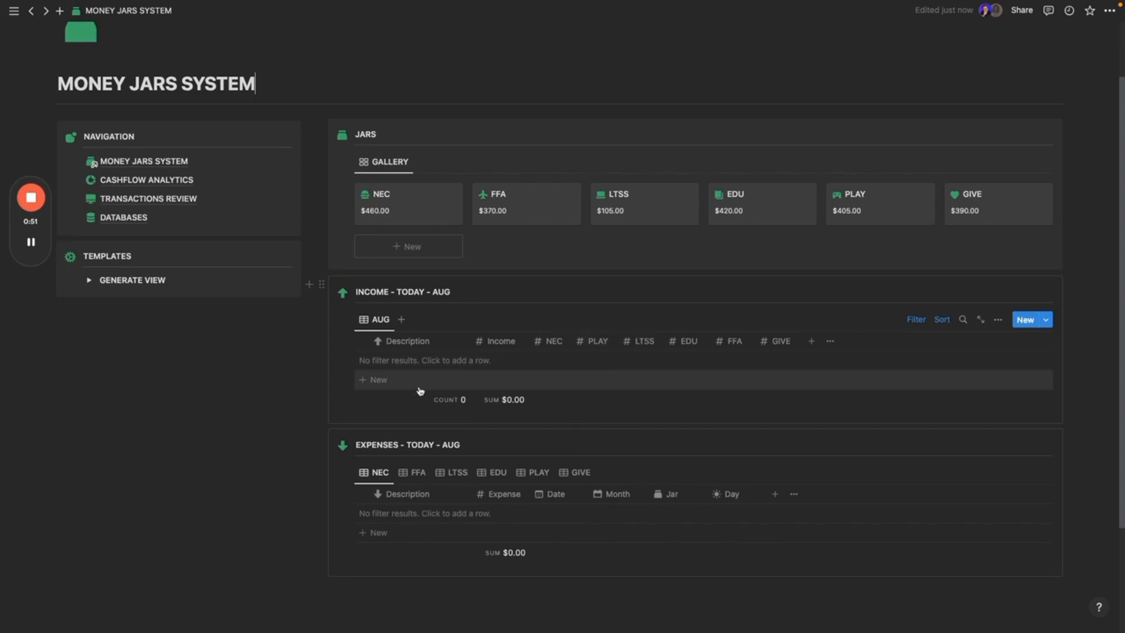
pyautogui.press('Escape')
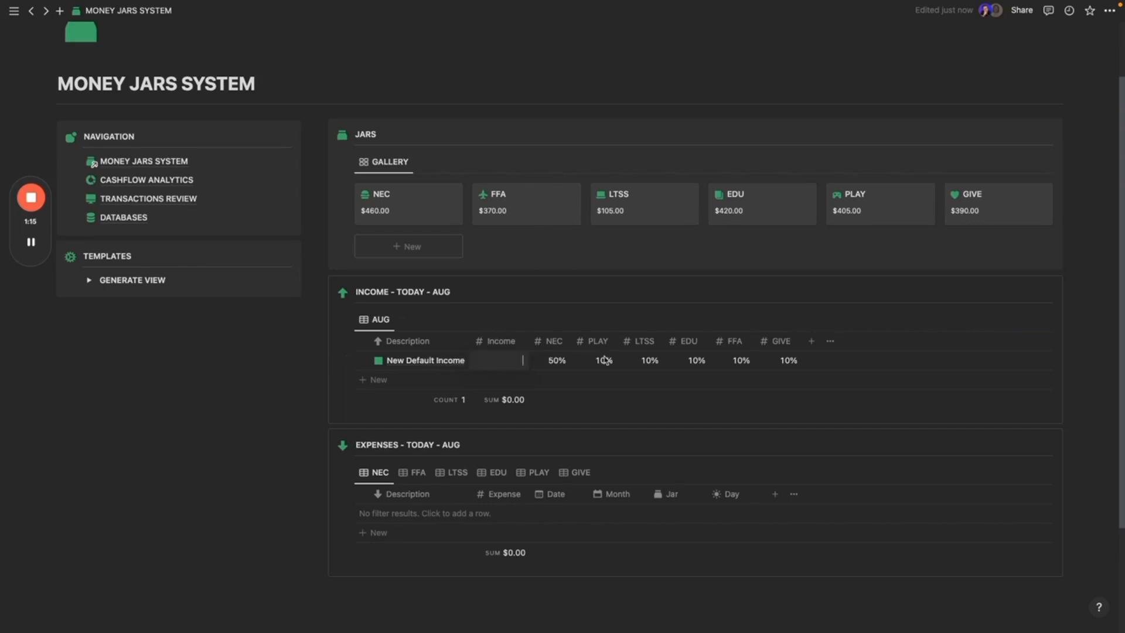
pyautogui.write('1000')
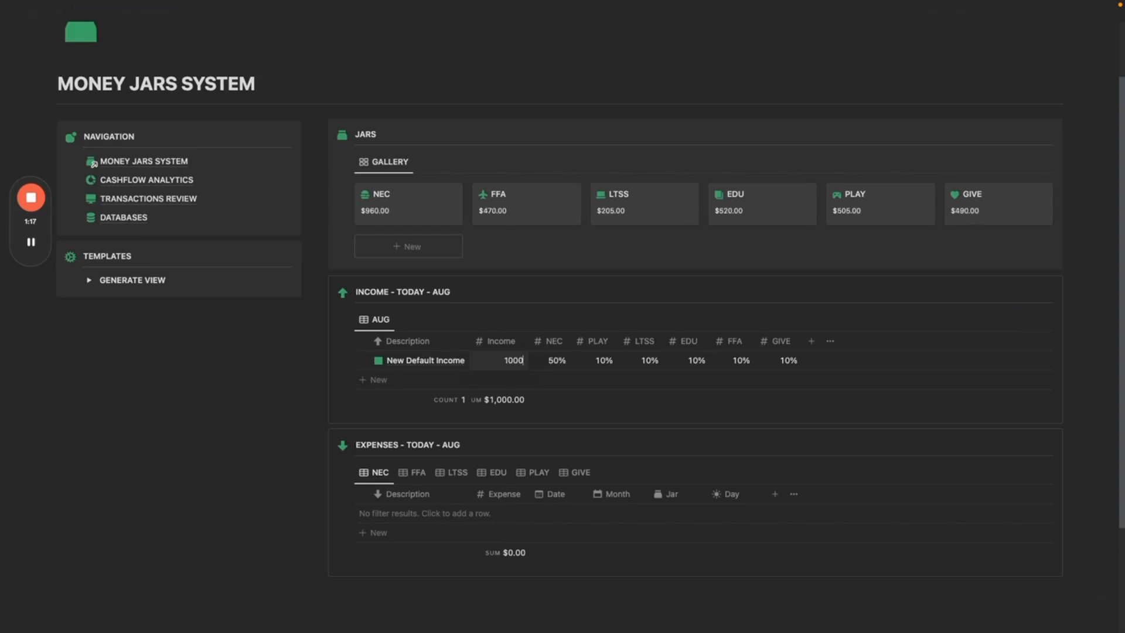
pyautogui.press('Return')
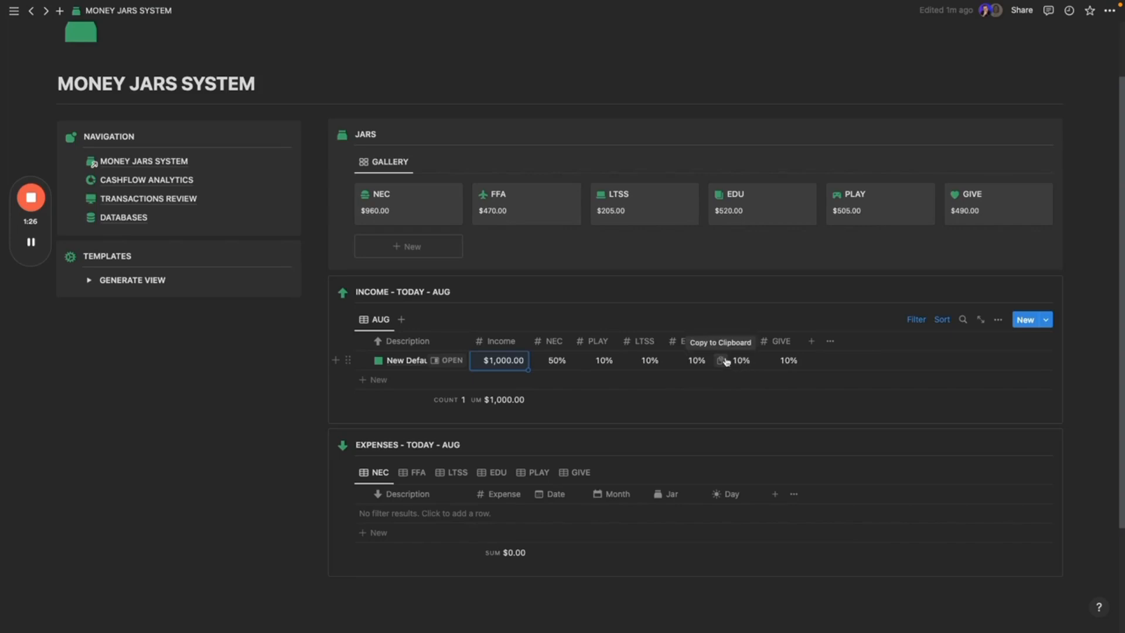
# Make the New Custom Income template the default for all views in INCOME
pyautogui.click(1047, 321)
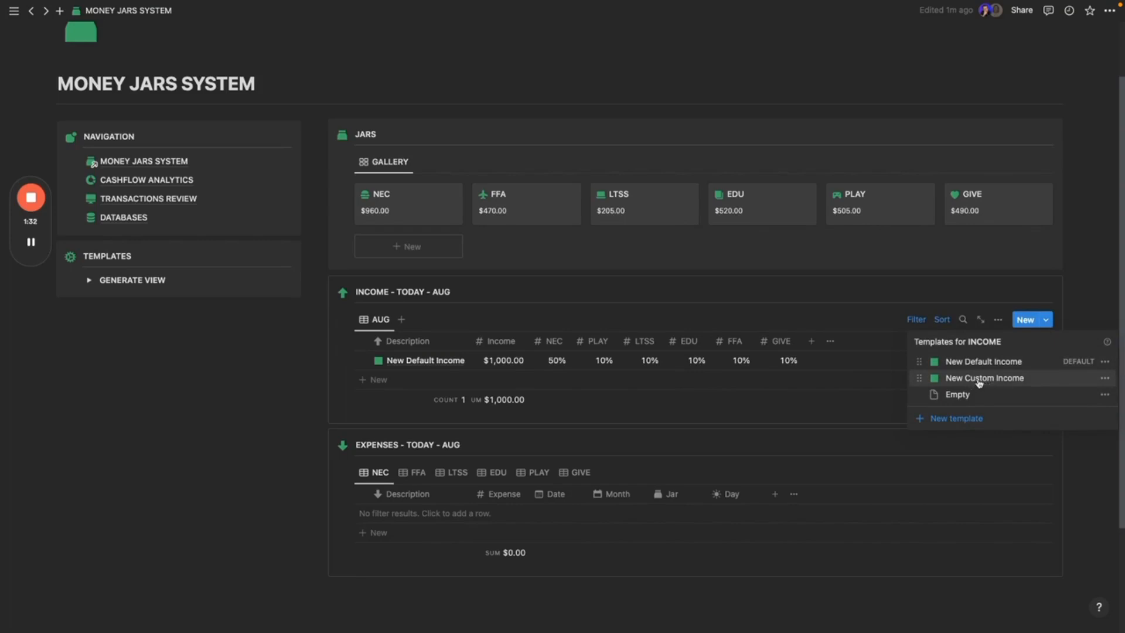
pyautogui.click(1106, 380)
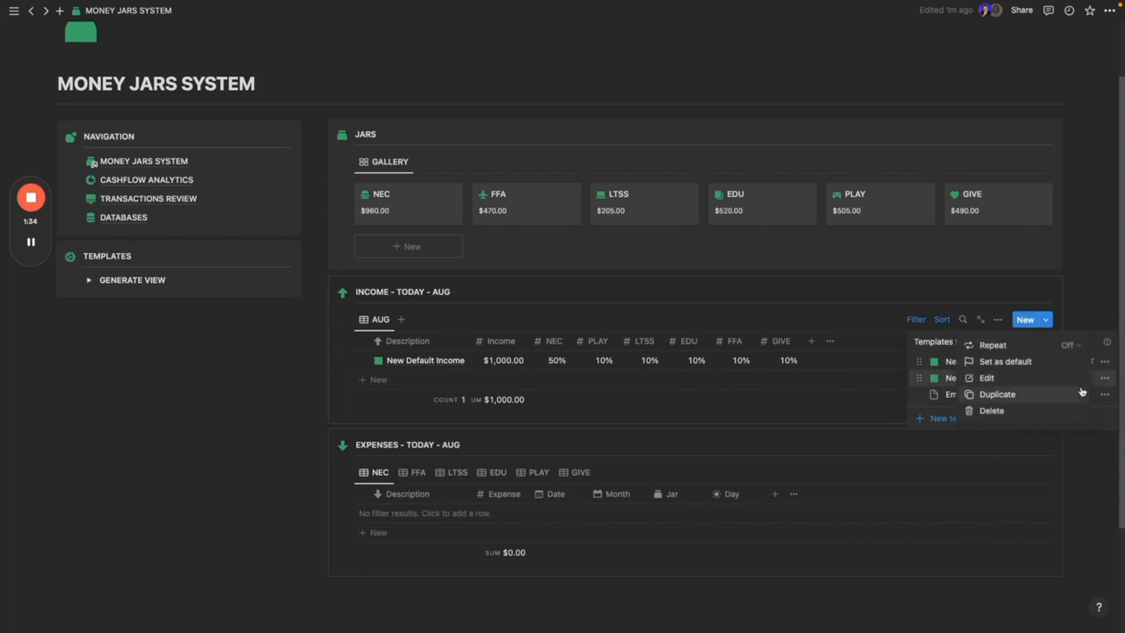
pyautogui.click(1023, 368)
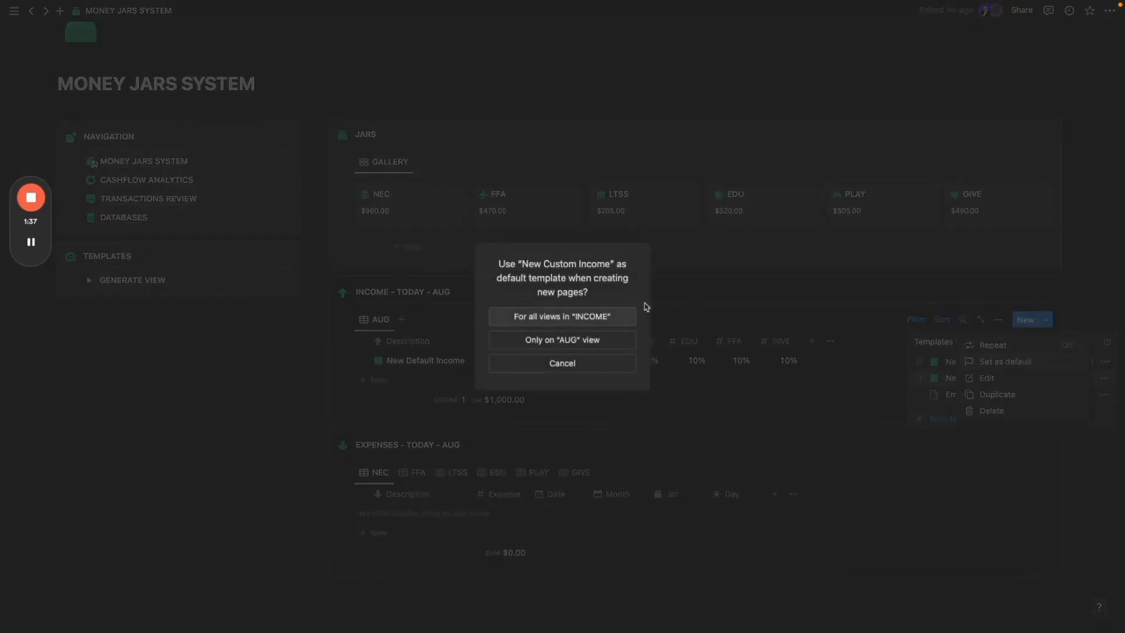
pyautogui.click(608, 316)
# Edit the New Custom Income template, setting NEC to 60% and GIVE to 10%, and close it
pyautogui.click(1106, 378)
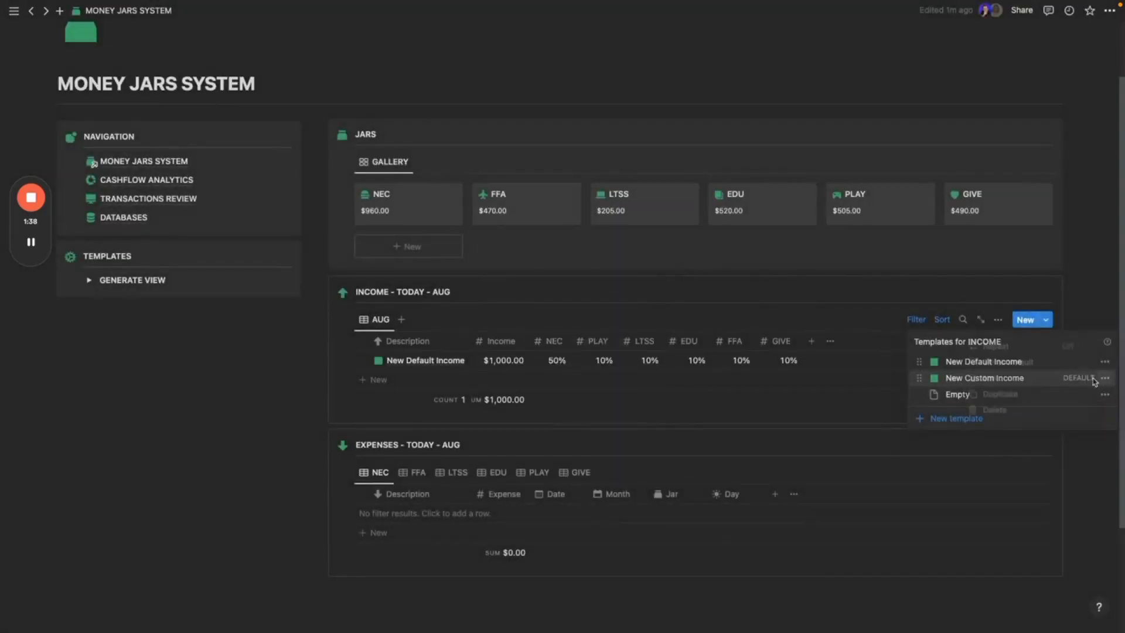
pyautogui.click(1024, 383)
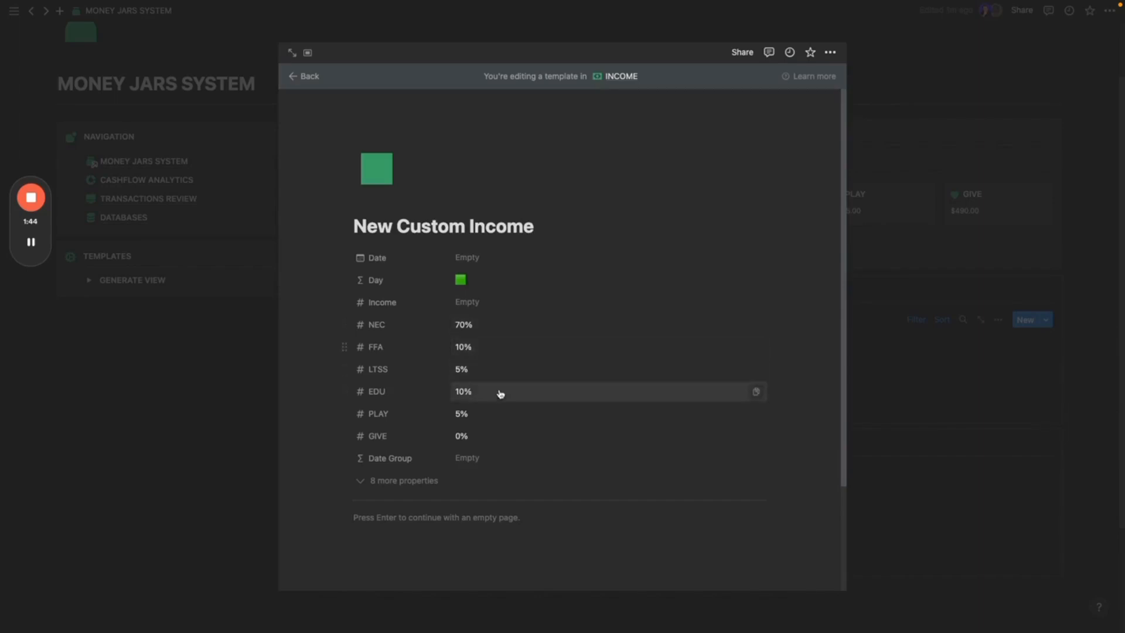
pyautogui.click(463, 326)
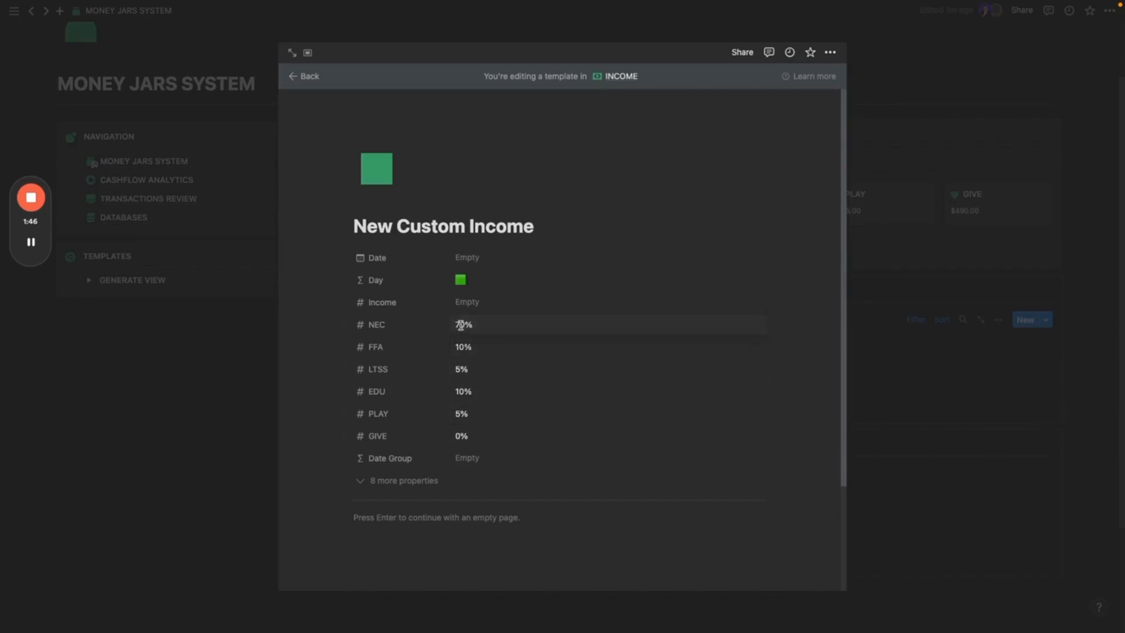
pyautogui.write('6')
pyautogui.click(486, 437)
pyautogui.moveTo(485, 438); pyautogui.dragTo(445, 435)
pyautogui.write('10')
pyautogui.press('Return')
pyautogui.click(893, 404)
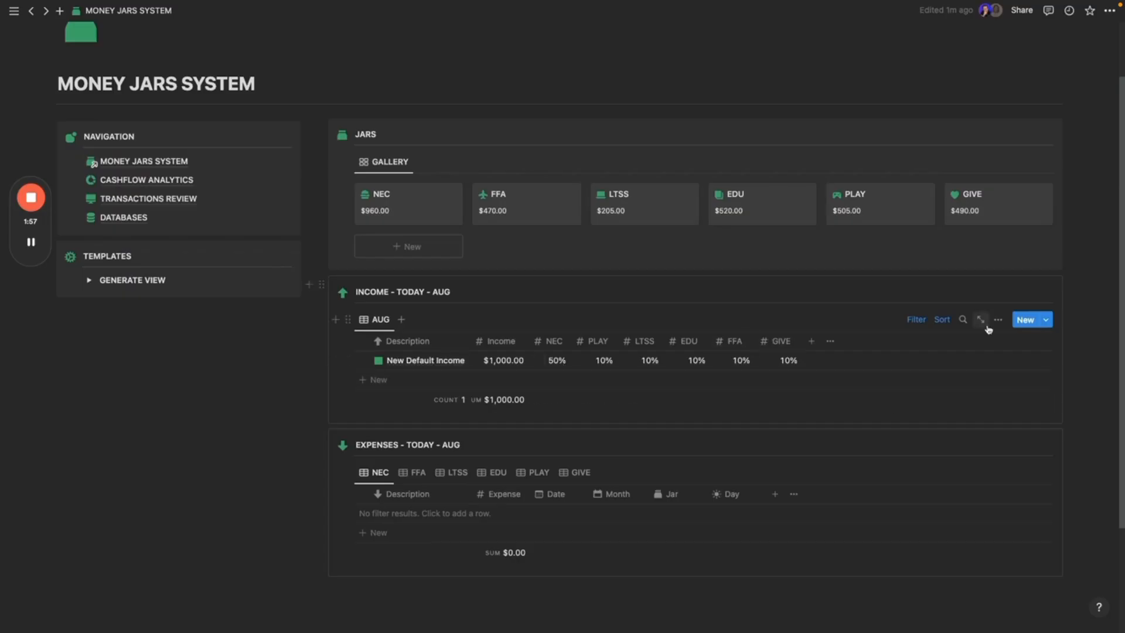
# Add a custom income entry to the AUG income table and set its income to 1000
pyautogui.click(1045, 320)
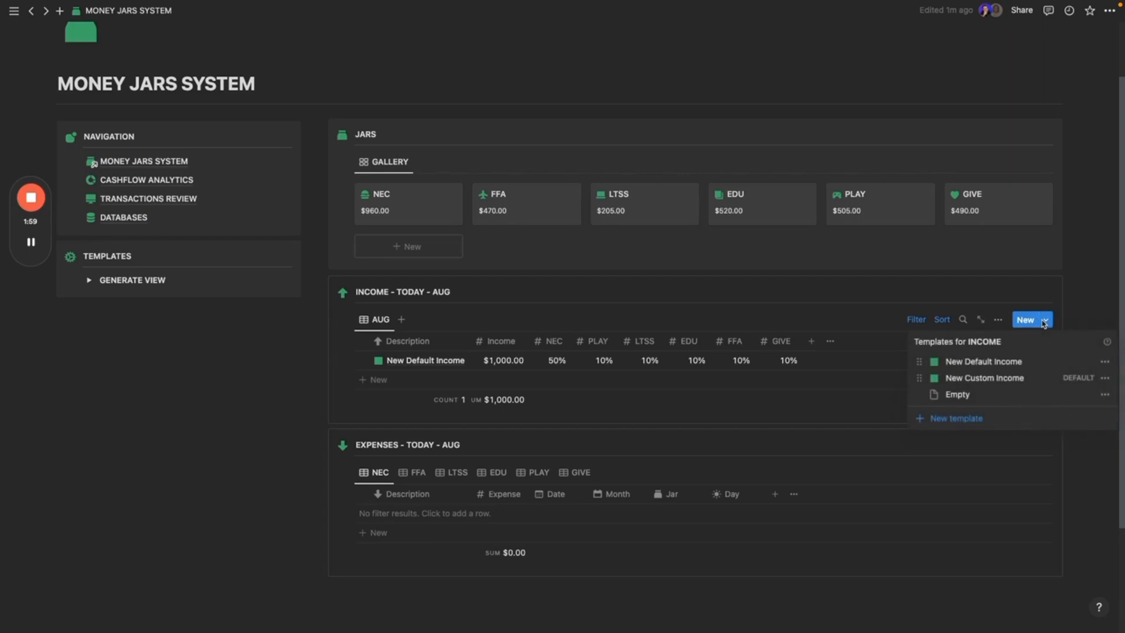
pyautogui.click(1044, 323)
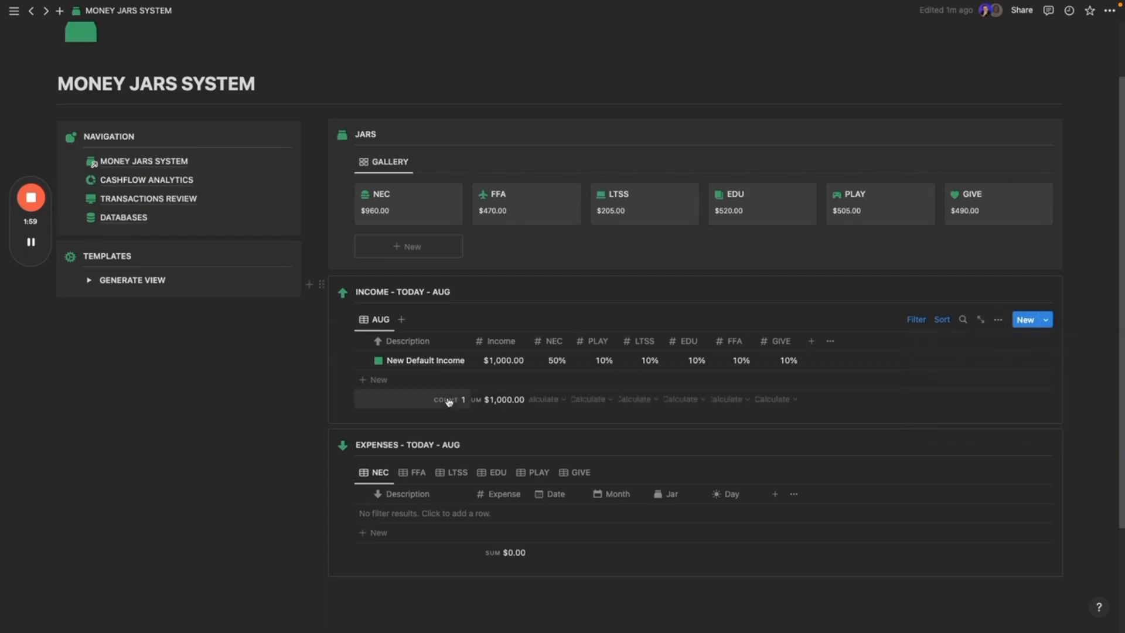
pyautogui.click(410, 382)
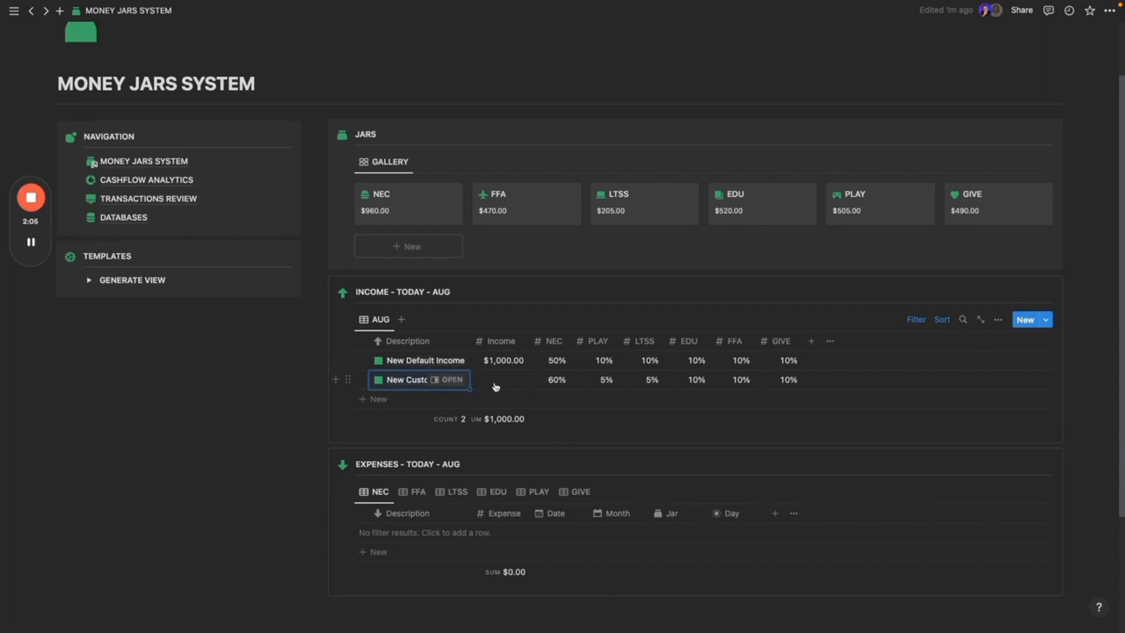
pyautogui.click(529, 384)
pyautogui.click(515, 378)
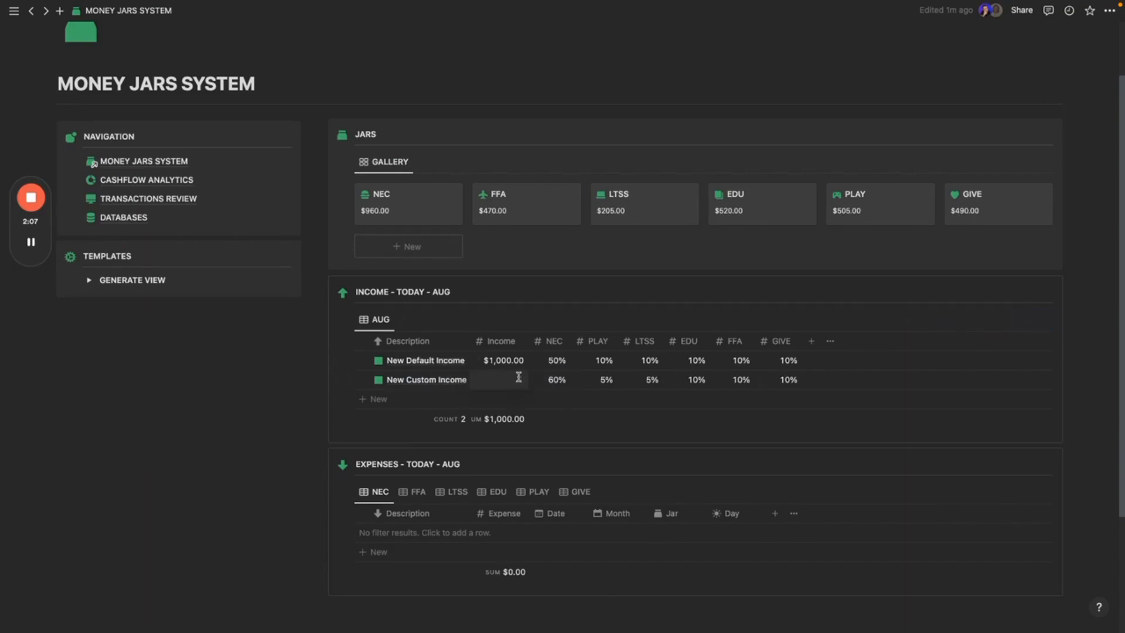
pyautogui.write('1000')
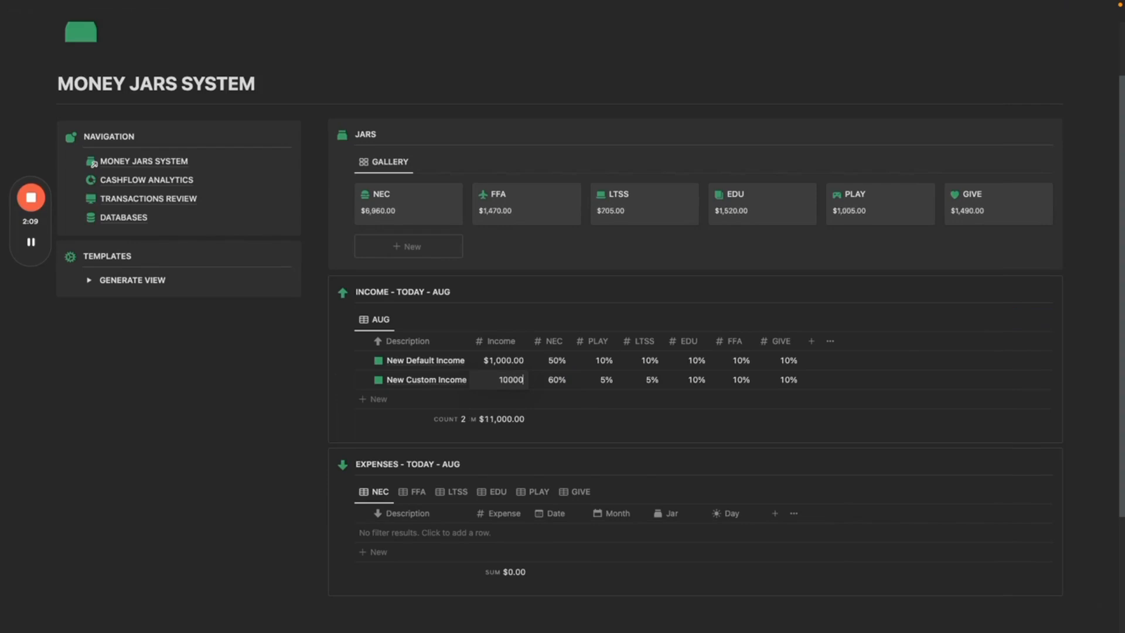
pyautogui.press('Return')
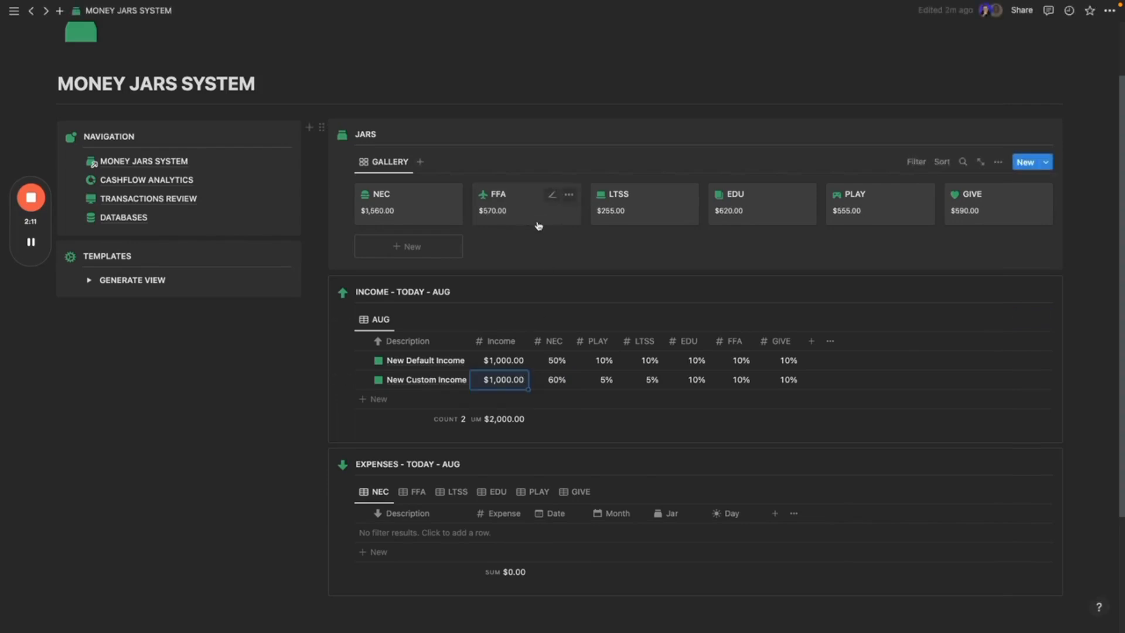
# Go through the FFA, LTSS, EDU, PLAY and GIVE views of today's August expenses
pyautogui.scroll(-1, 620, 324)
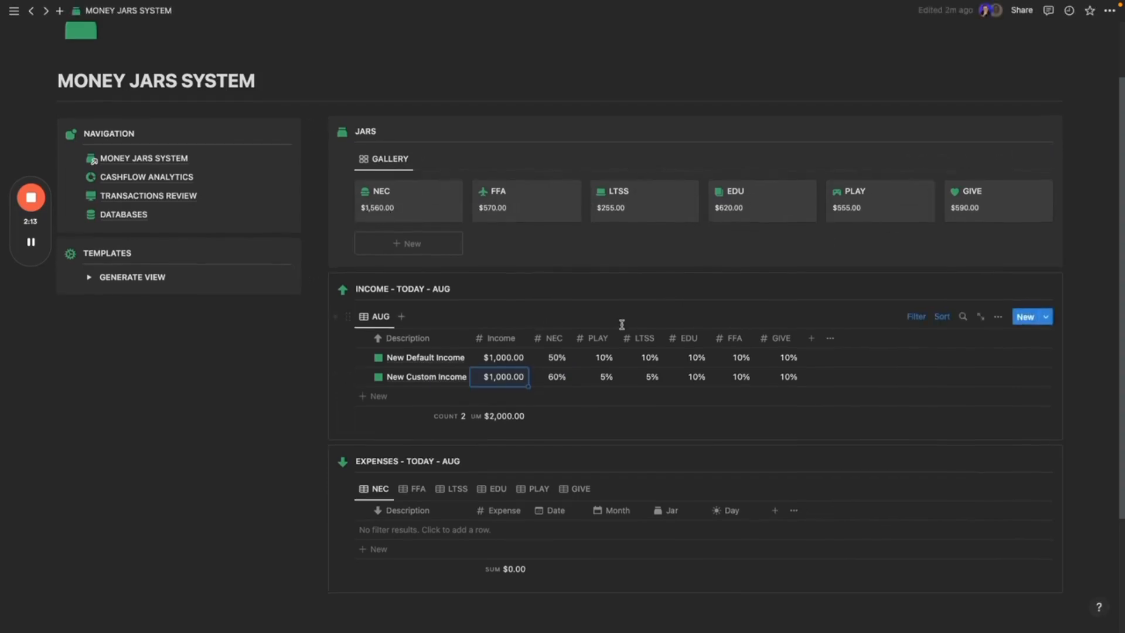
pyautogui.click(508, 457)
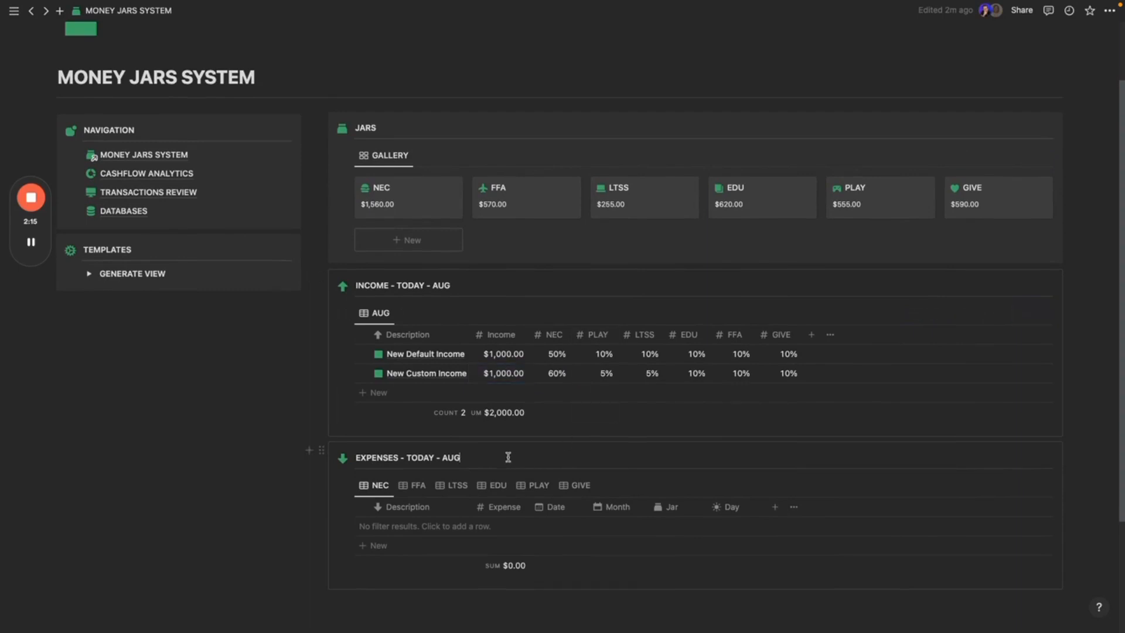
pyautogui.click(418, 488)
pyautogui.click(447, 488)
pyautogui.click(495, 487)
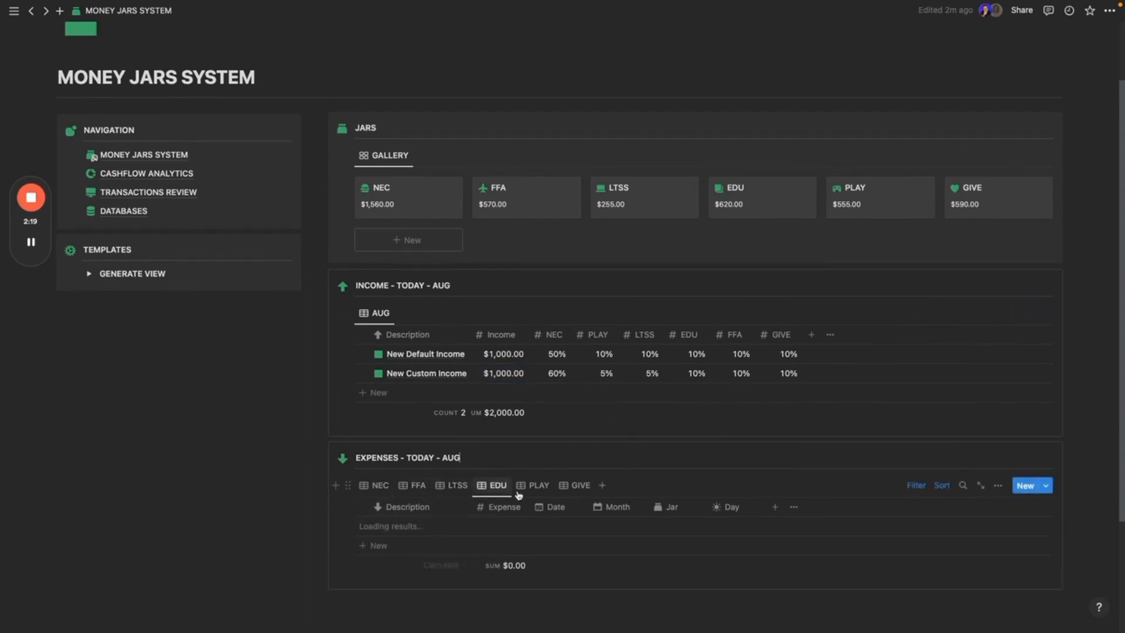
pyautogui.click(534, 487)
pyautogui.click(573, 486)
# Add a new expense in the GIVE view and name it Donation
pyautogui.scroll(-2, 440, 469)
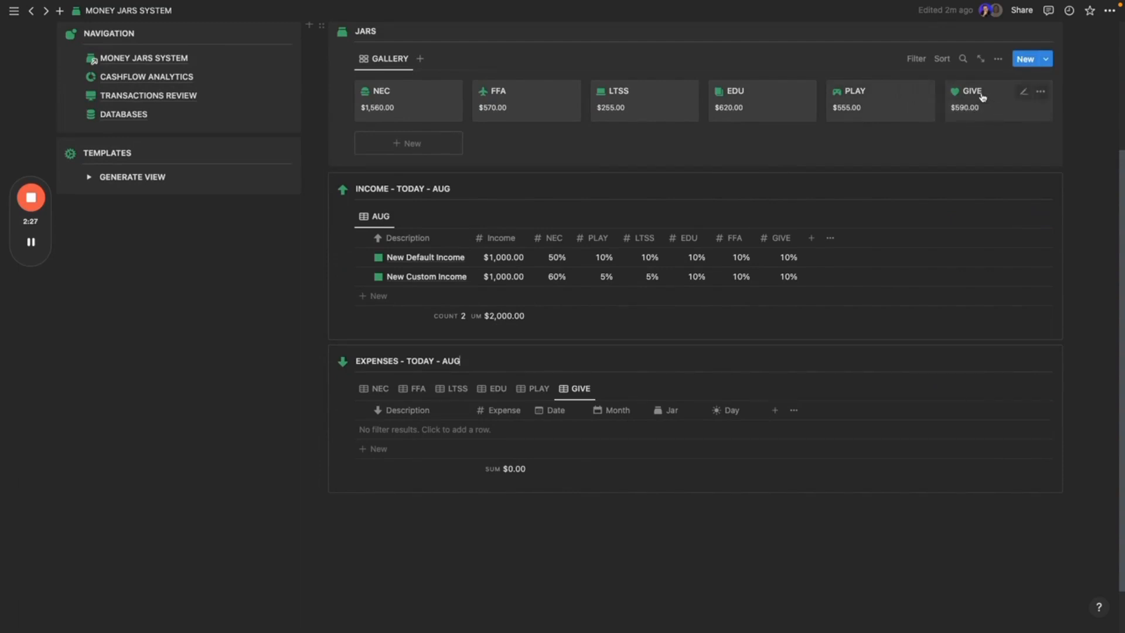
pyautogui.click(445, 429)
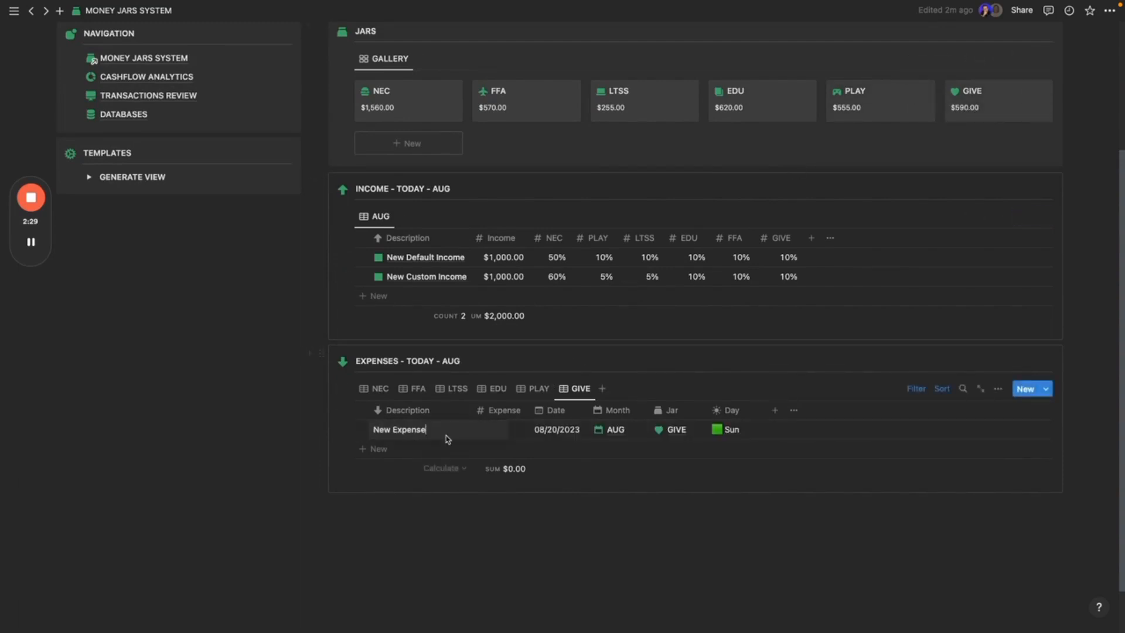
pyautogui.click(410, 431)
pyautogui.hotkey('ctrl', 'a')
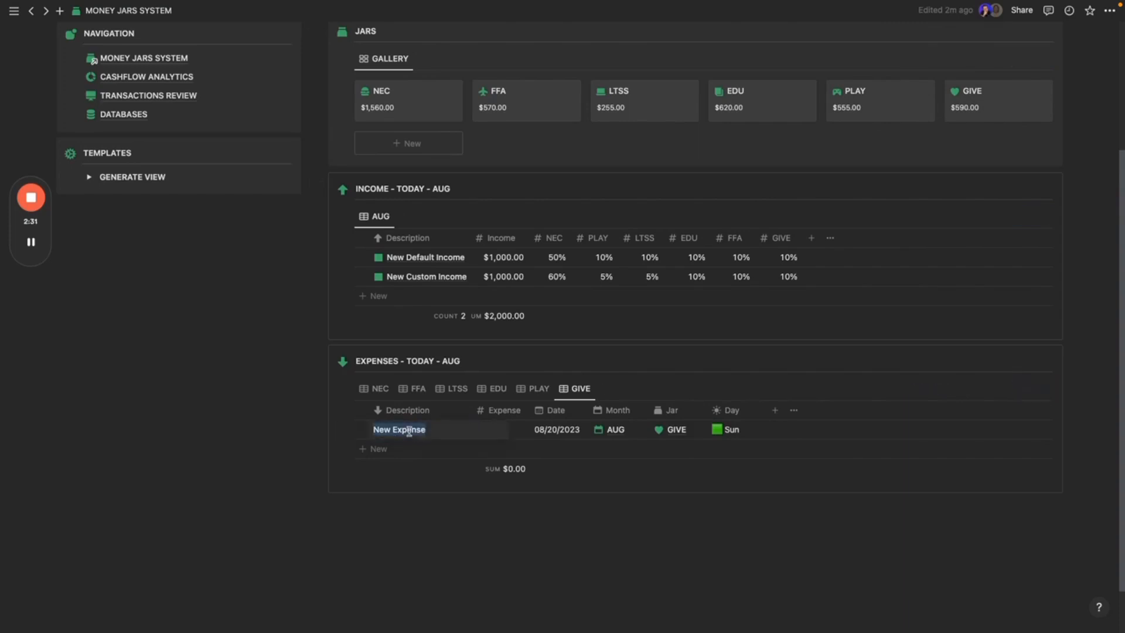
pyautogui.write('Donation')
pyautogui.press('Tab')
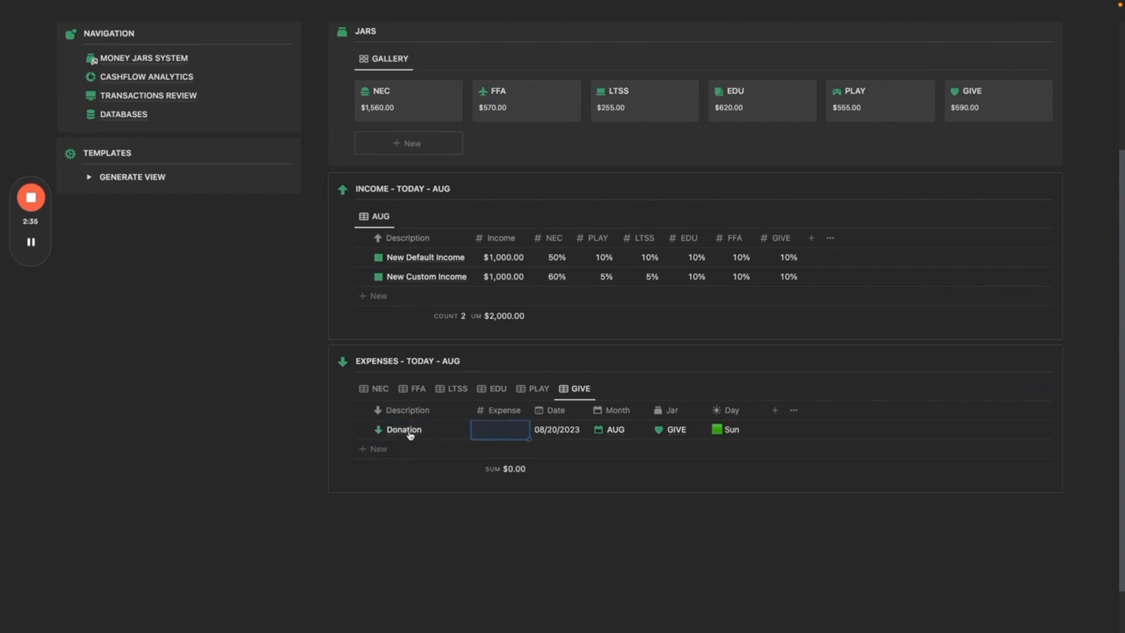
# Set the Donation entry's expense amount to 100
pyautogui.write('1000')
pyautogui.press('BackSpace')
pyautogui.press('Return')
pyautogui.press('BackSpace')
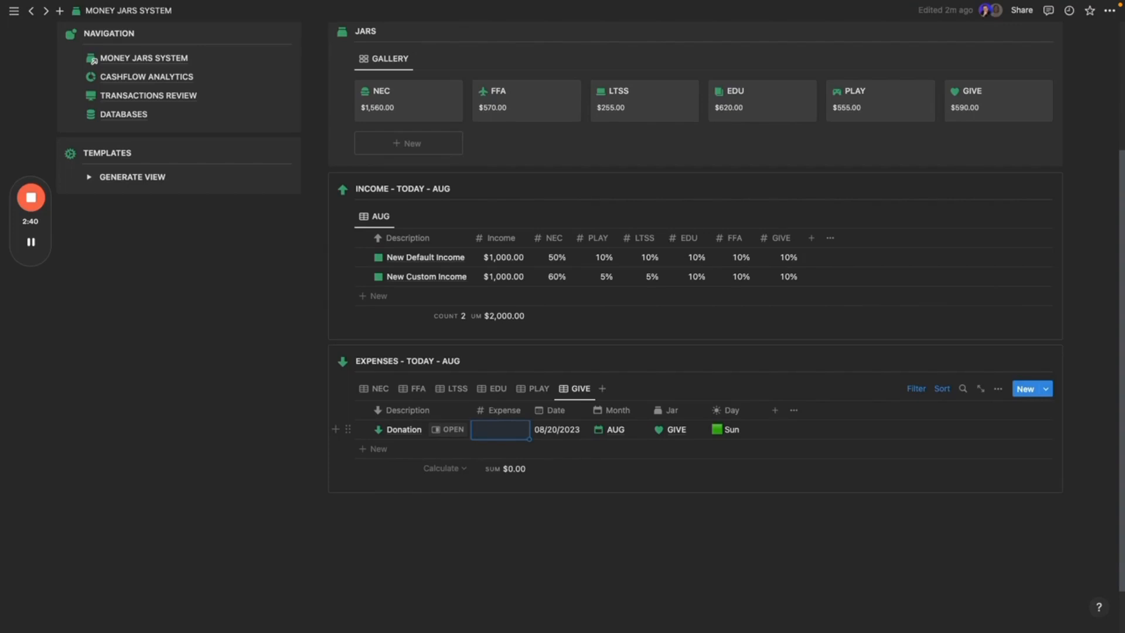
pyautogui.write('100')
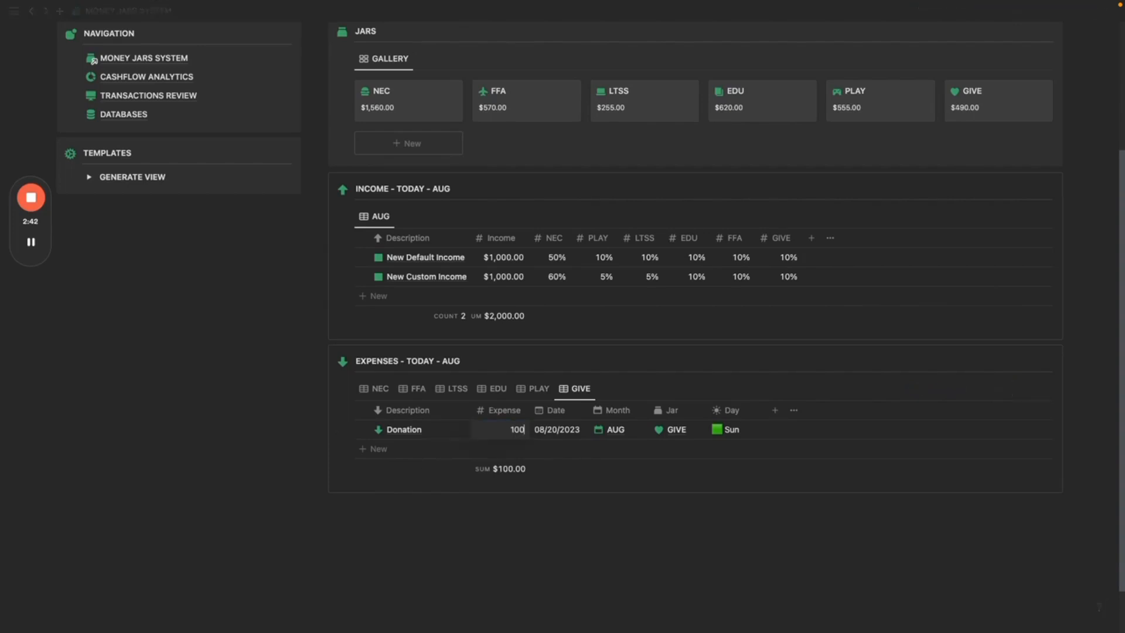
pyautogui.press('Return')
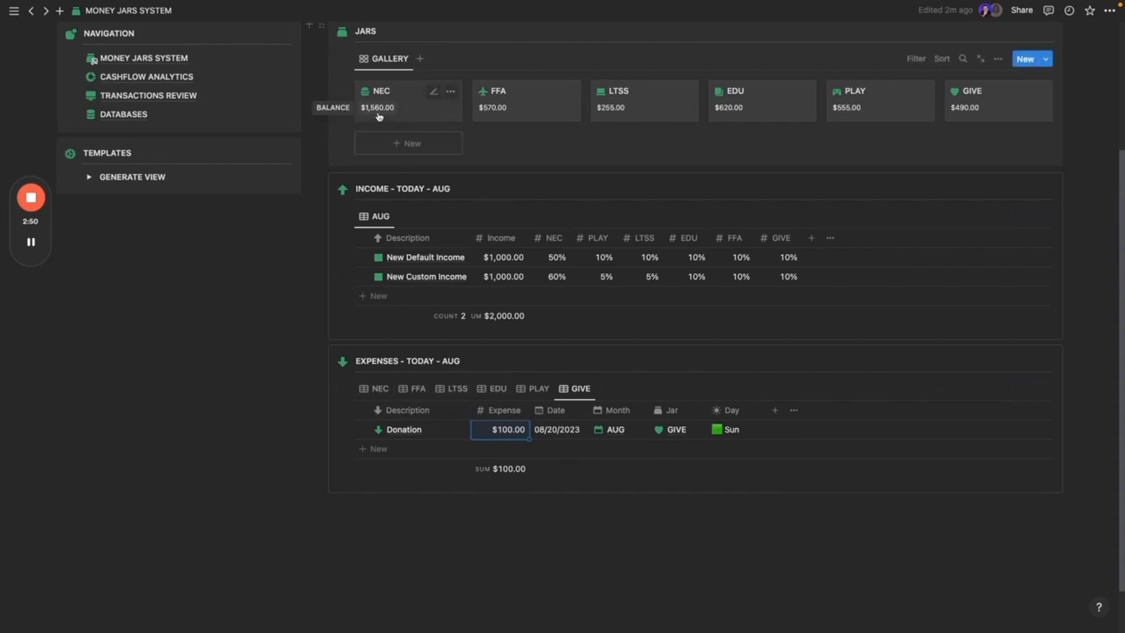
# Add a new expense in the NEC view and set its amount to 1000
pyautogui.click(378, 389)
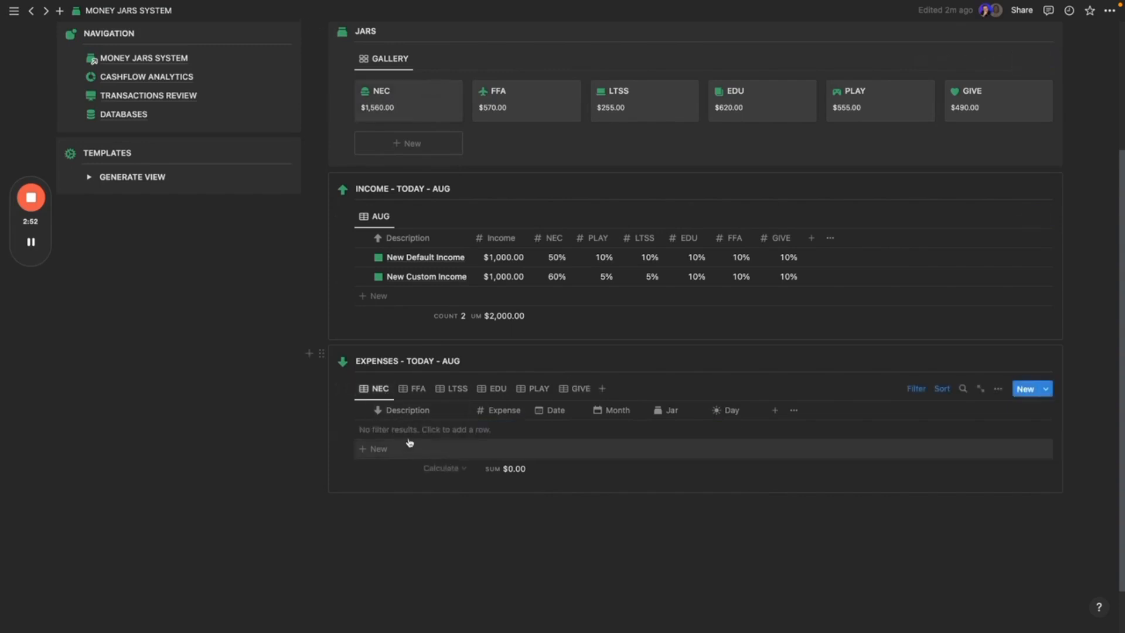
pyautogui.click(410, 448)
pyautogui.click(499, 432)
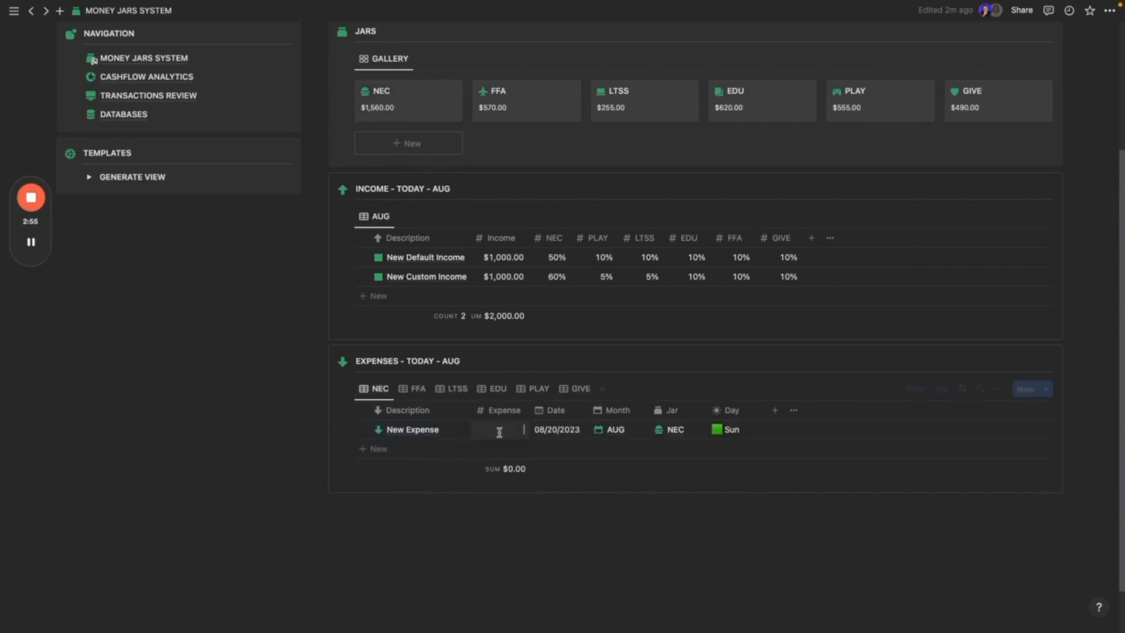
pyautogui.write('1000')
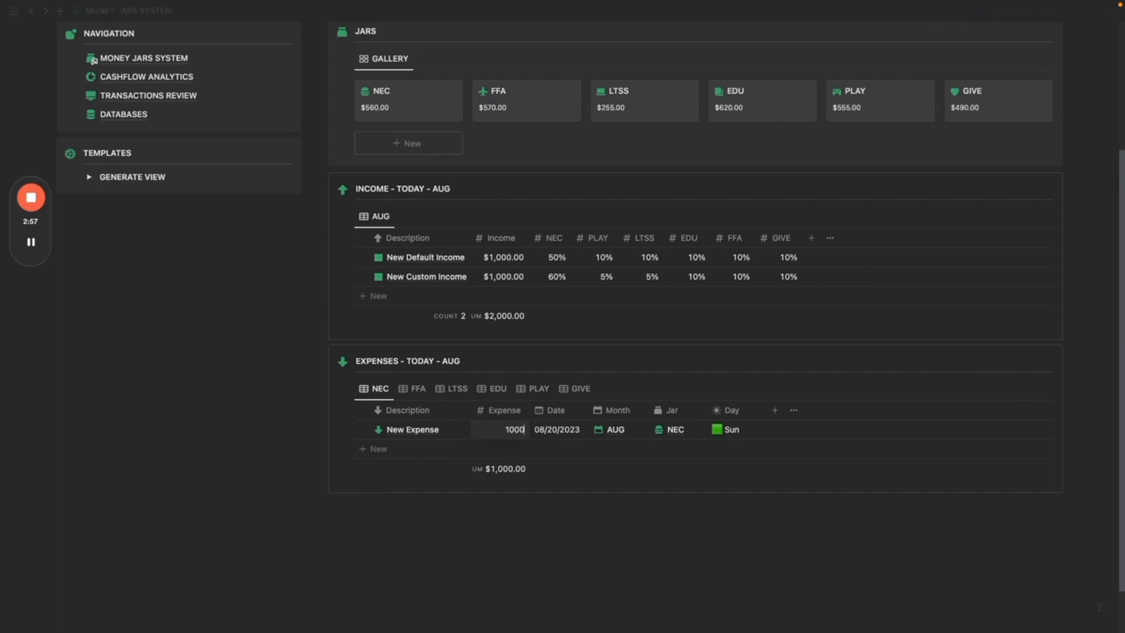
pyautogui.press('Return')
# Delete both the INCOME - TODAY - AUG and EXPENSES - TODAY - AUG blocks from the page
pyautogui.scroll(1, 433, 149)
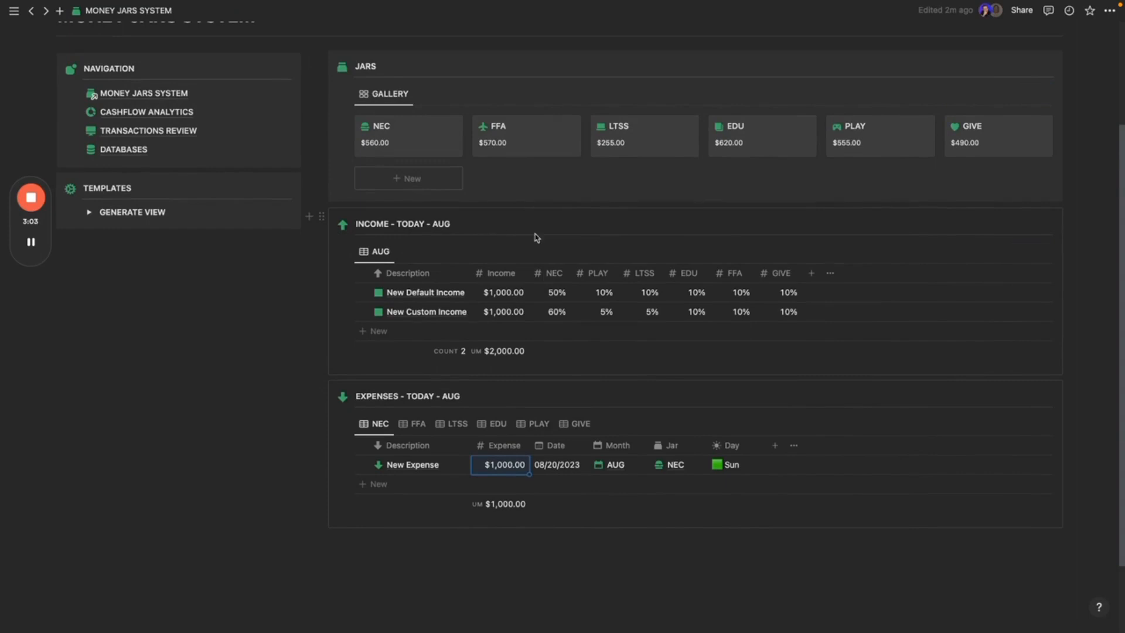
pyautogui.moveTo(1103, 241); pyautogui.dragTo(636, 546)
pyautogui.click(321, 217)
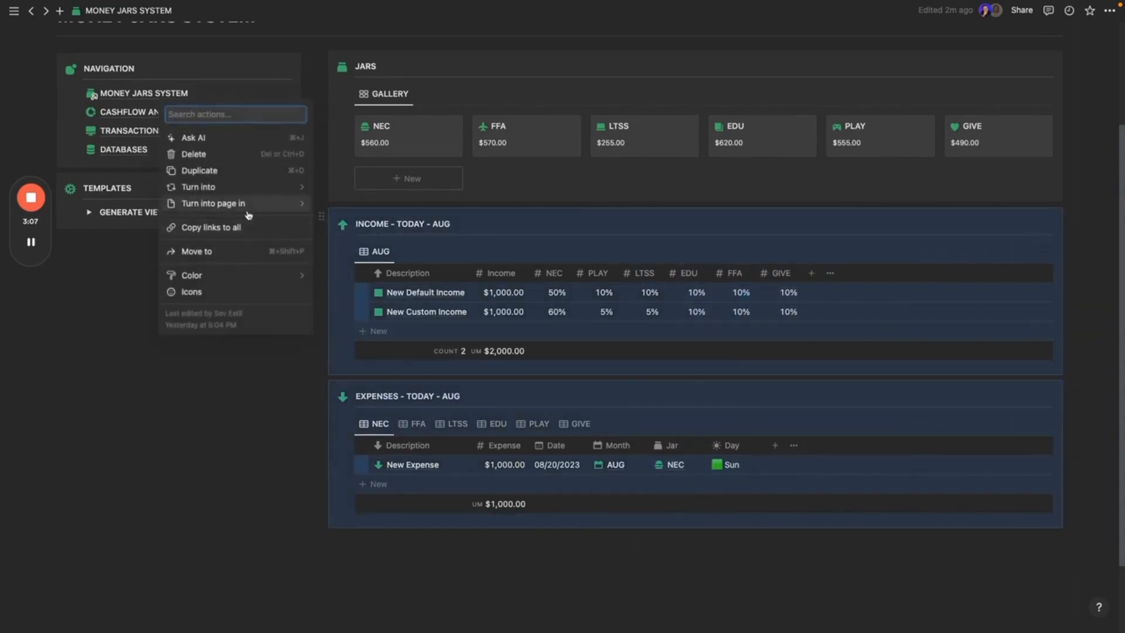
pyautogui.click(264, 157)
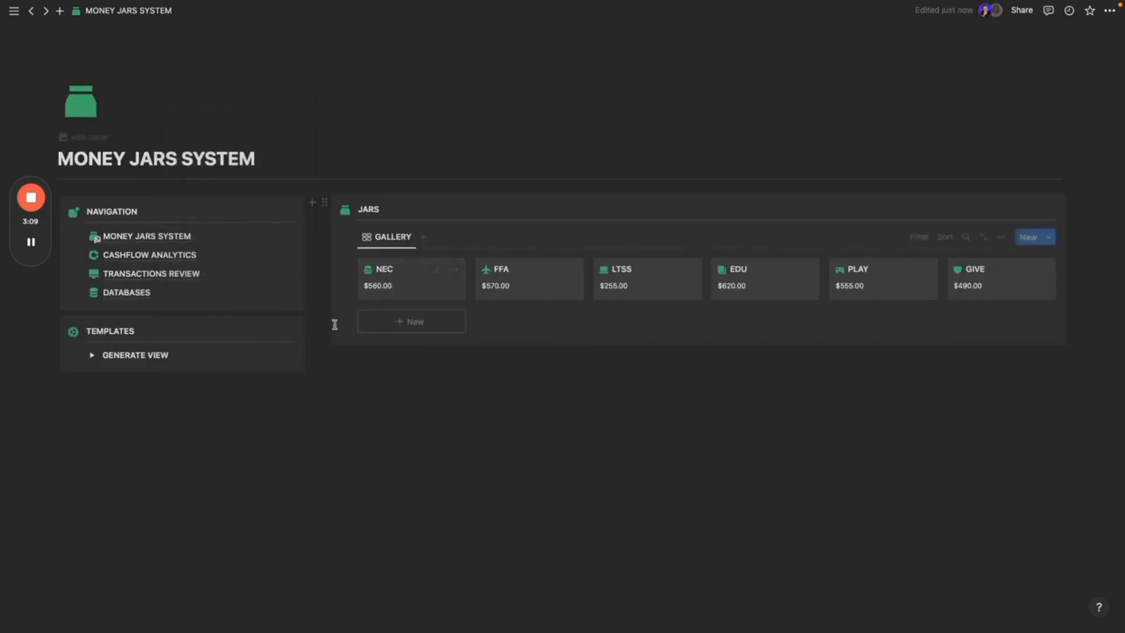
# Generate the SEP income and expense views below the JARS gallery and return the GENERATE SEP VIEW button to the collapsed GENERATE VIEW list
pyautogui.click(92, 356)
pyautogui.scroll(-3, 140, 352)
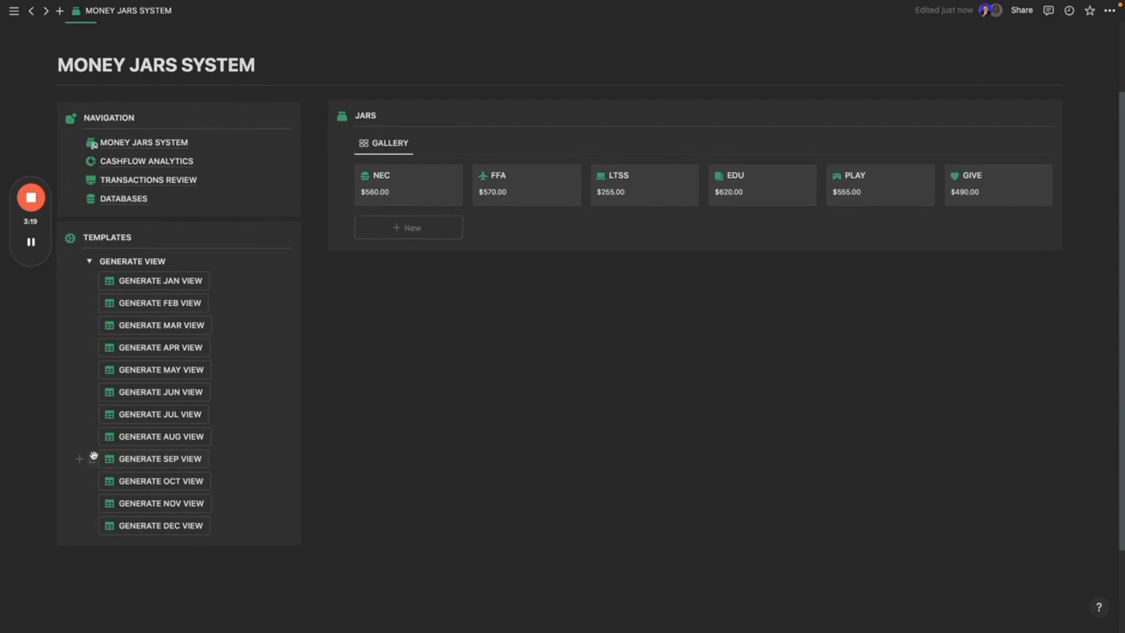
pyautogui.moveTo(91, 459); pyautogui.dragTo(506, 342)
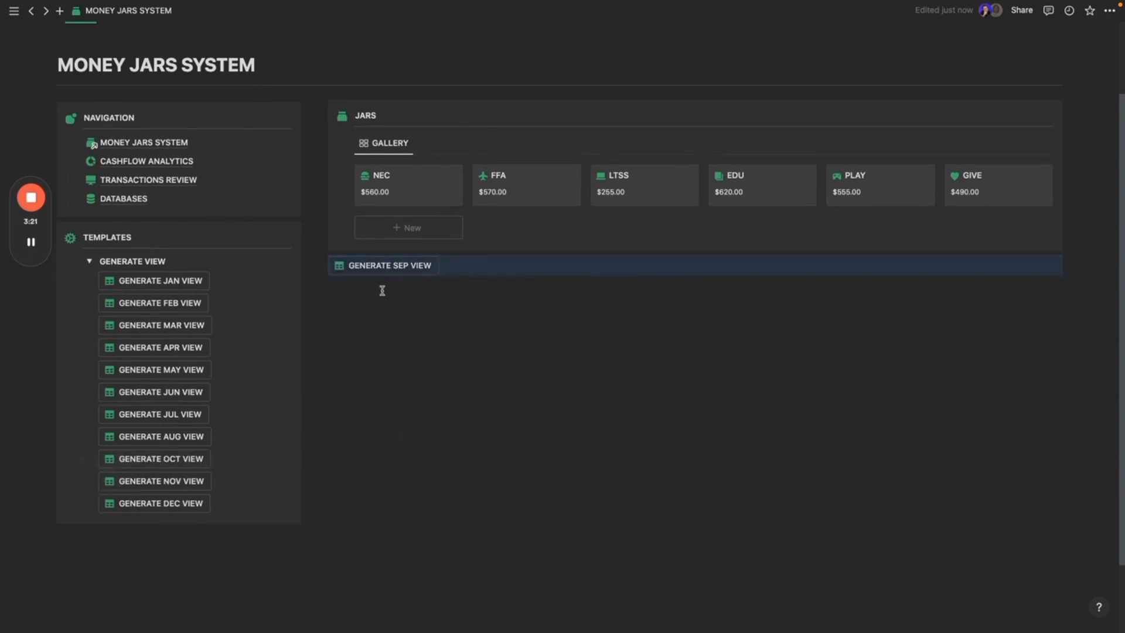
pyautogui.click(387, 267)
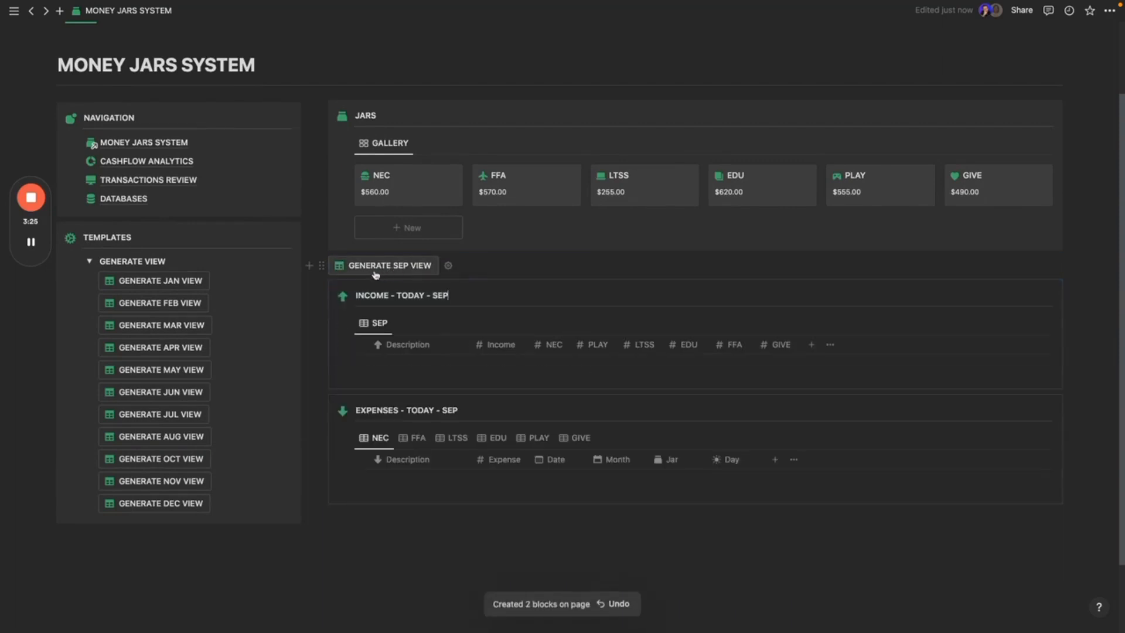
pyautogui.moveTo(322, 267); pyautogui.dragTo(216, 448)
pyautogui.click(90, 260)
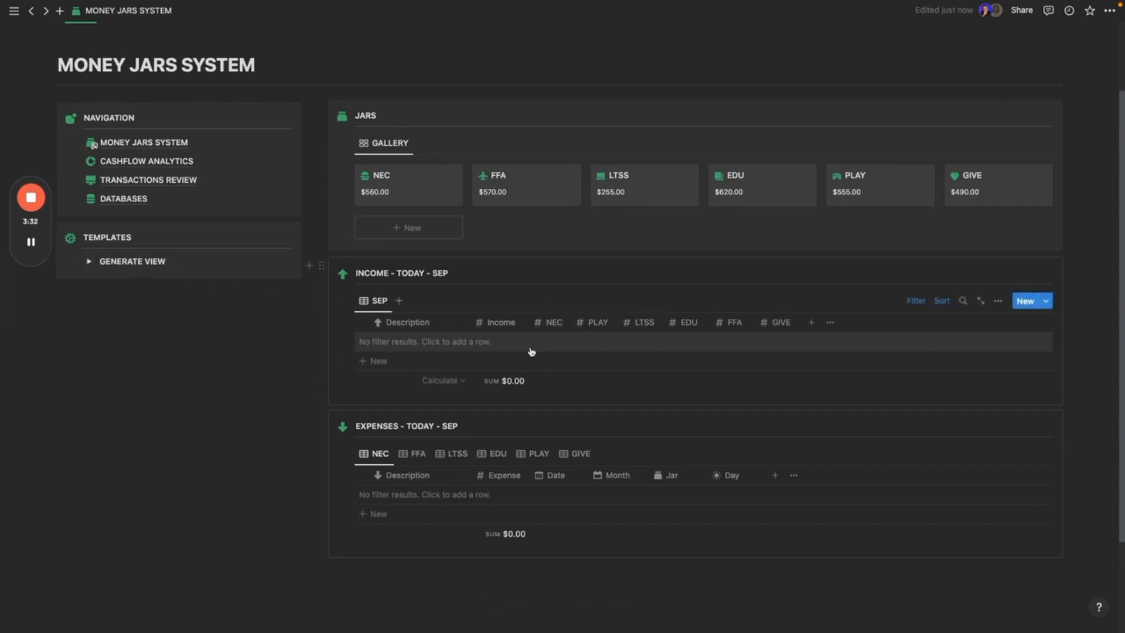
# Check the filters applied to the INCOME - TODAY - SEP view, including its Month filter
pyautogui.click(915, 301)
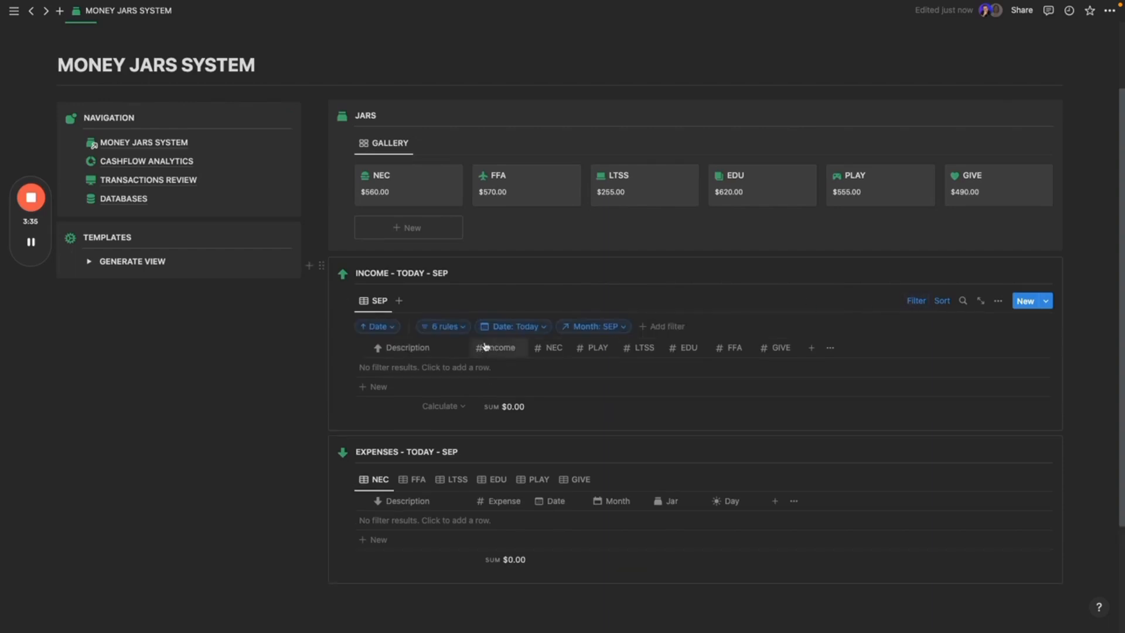
pyautogui.click(614, 334)
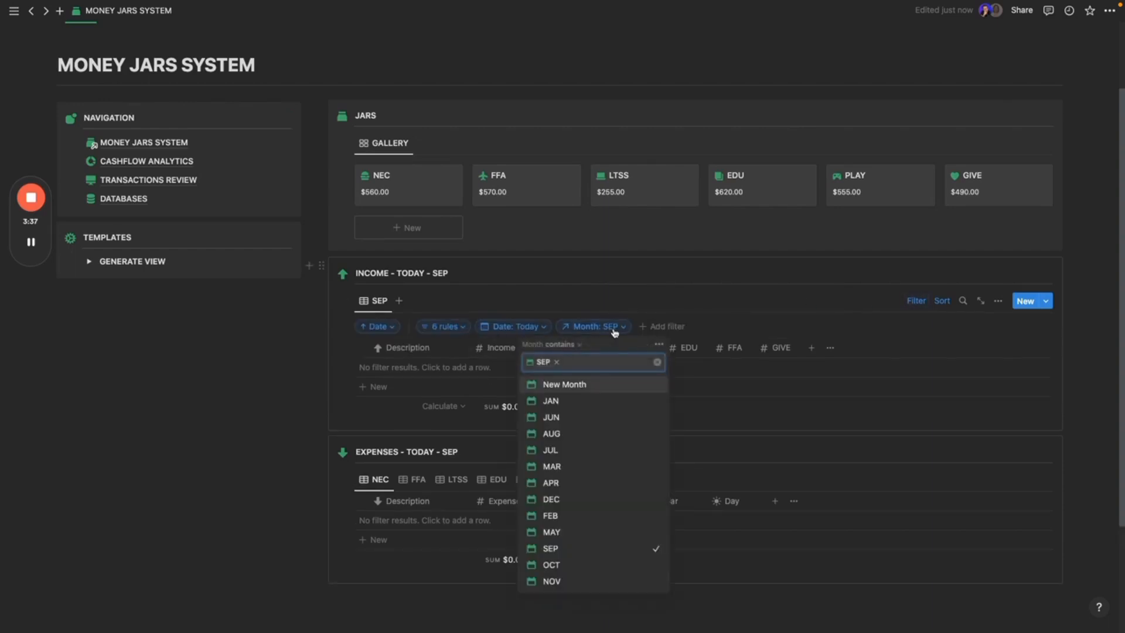
pyautogui.click(613, 332)
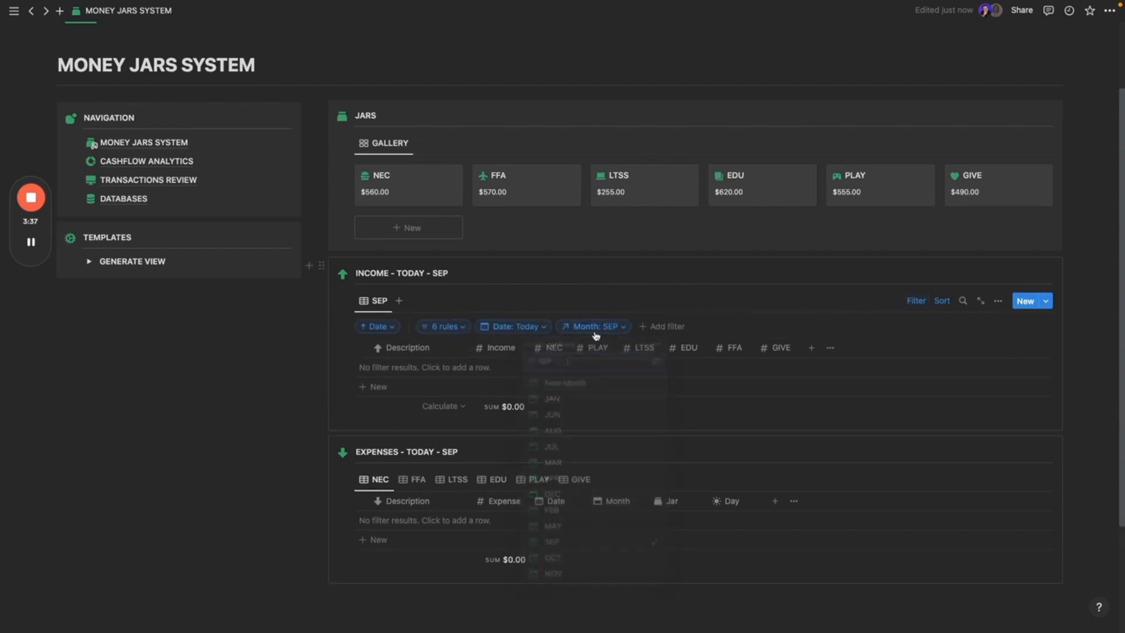
pyautogui.click(918, 301)
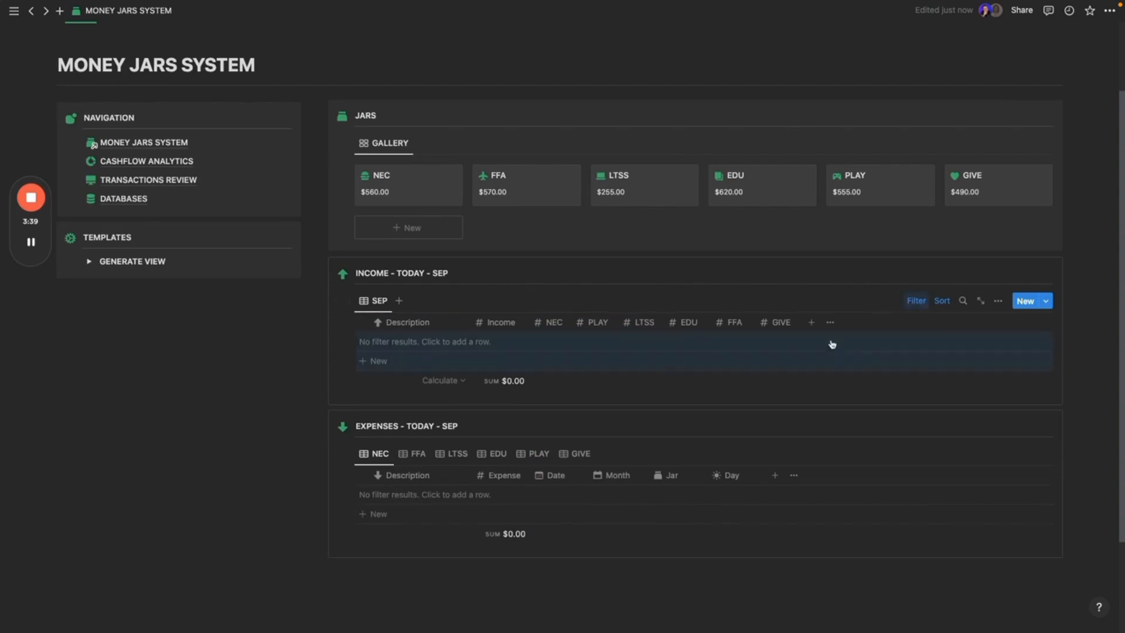
# Open the CASHFLOW ANALYTICS page and review the monthly CASHFLOW and EXPENSES BY JAR tables
pyautogui.click(146, 166)
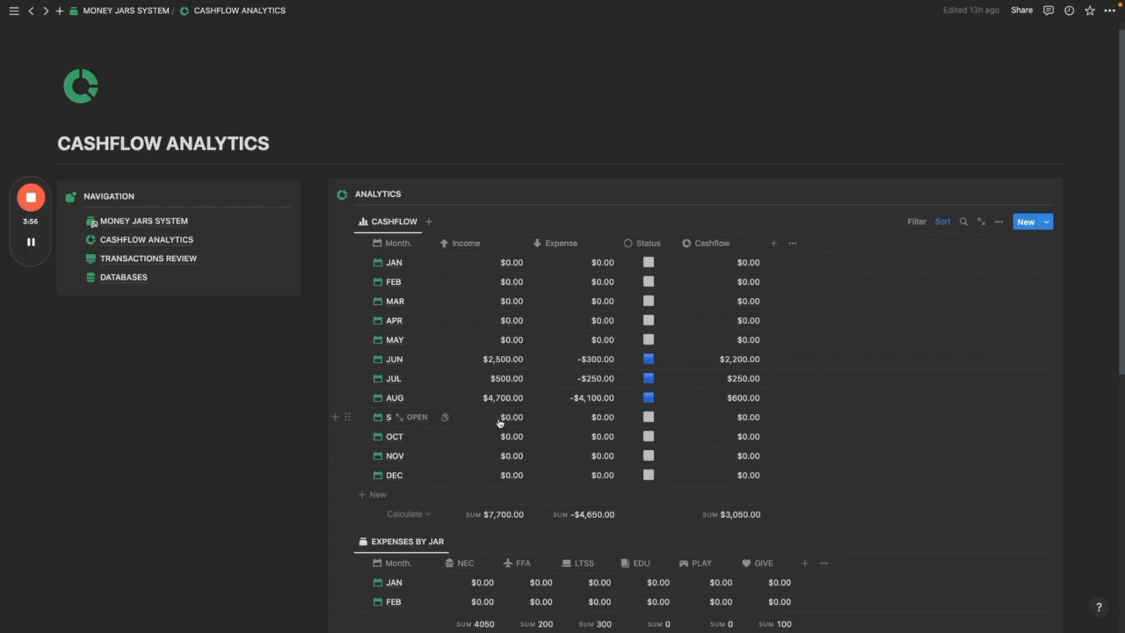
pyautogui.scroll(-1, 574, 405)
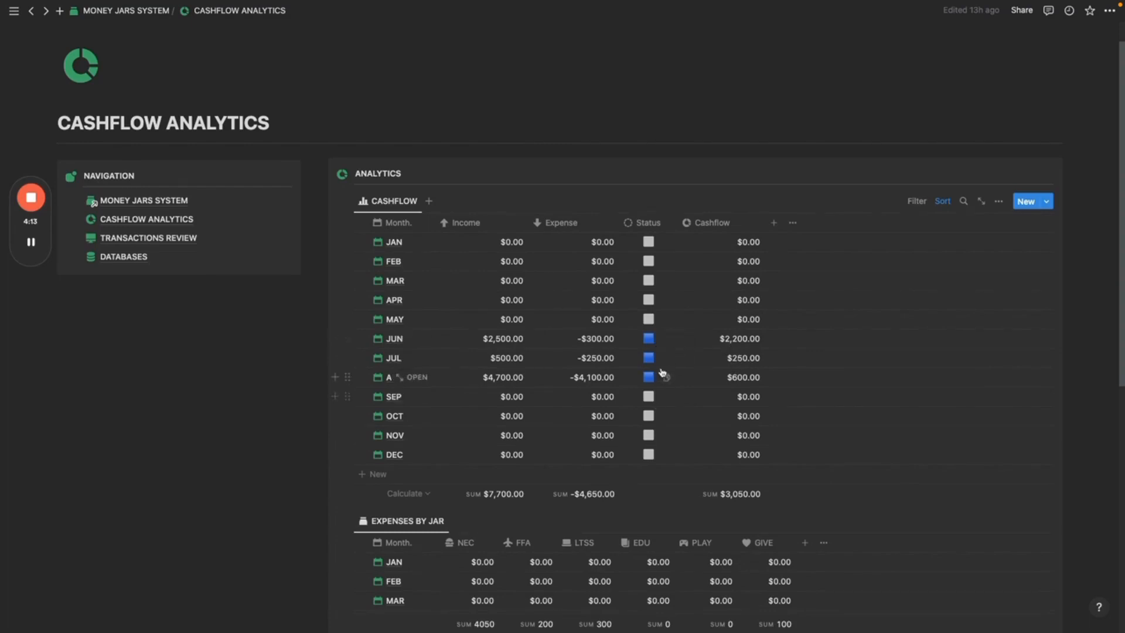
pyautogui.scroll(-3, 678, 375)
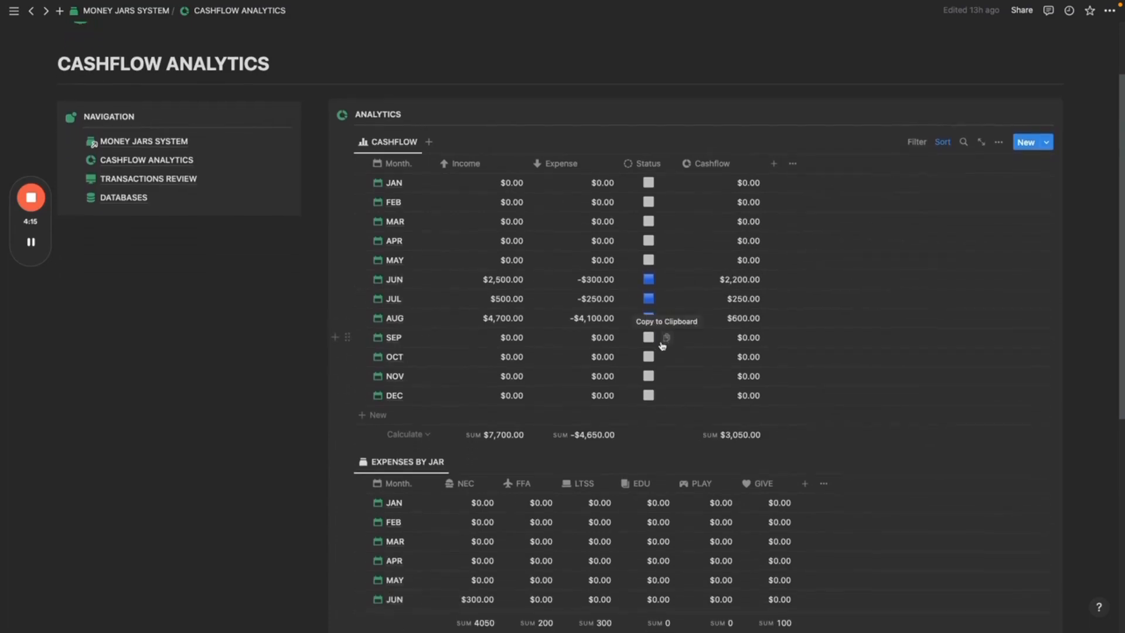
pyautogui.scroll(-3, 663, 343)
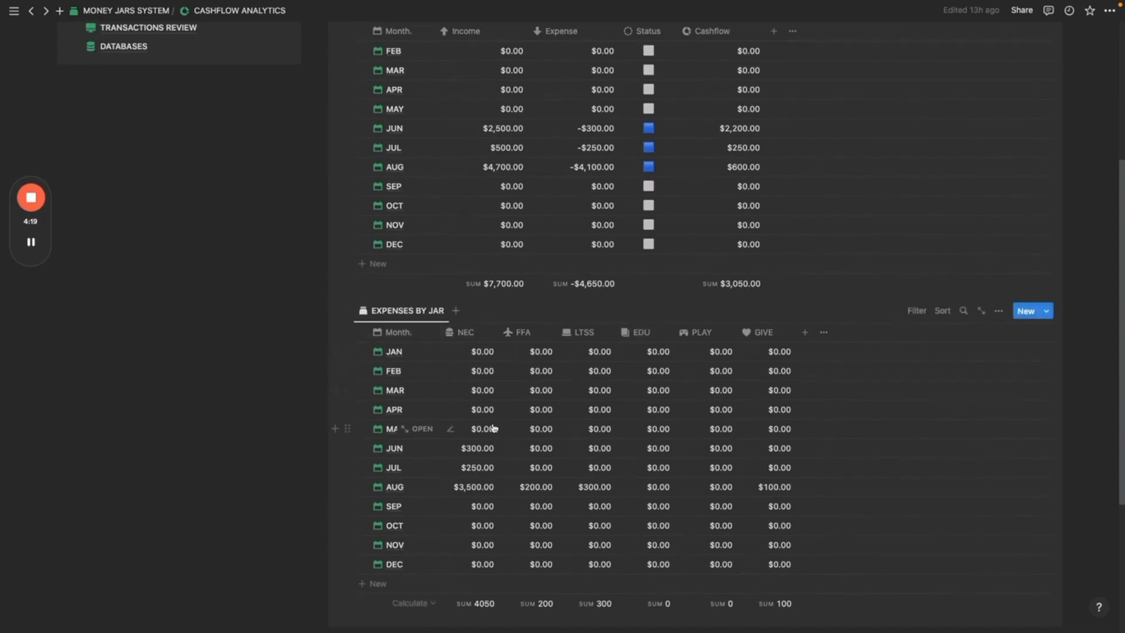
pyautogui.scroll(-3, 522, 457)
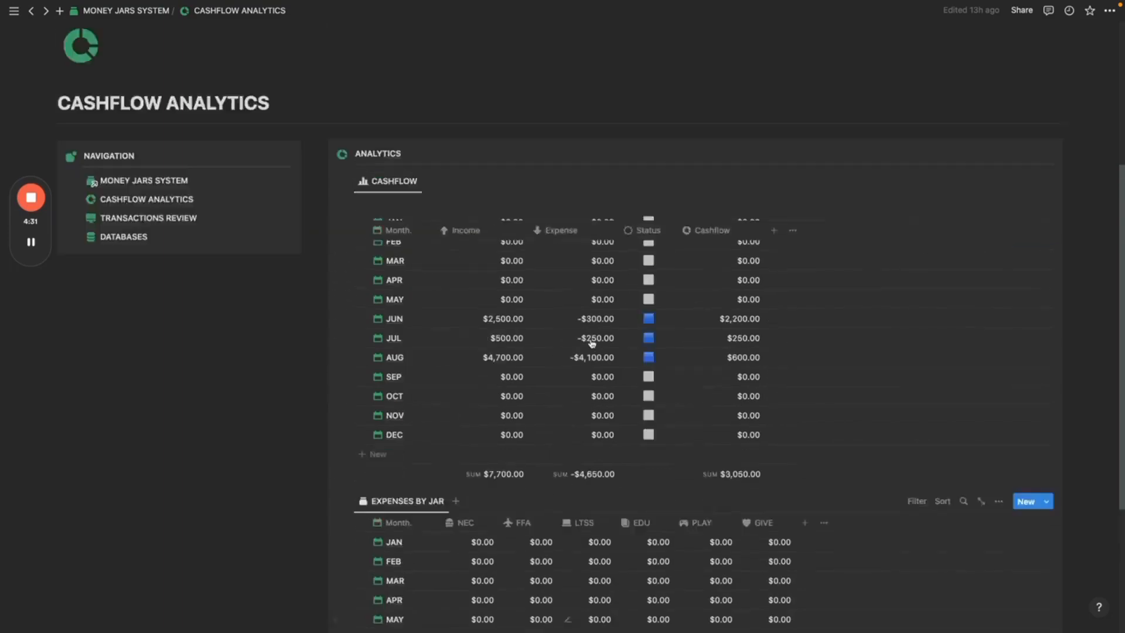
pyautogui.scroll(6, 587, 340)
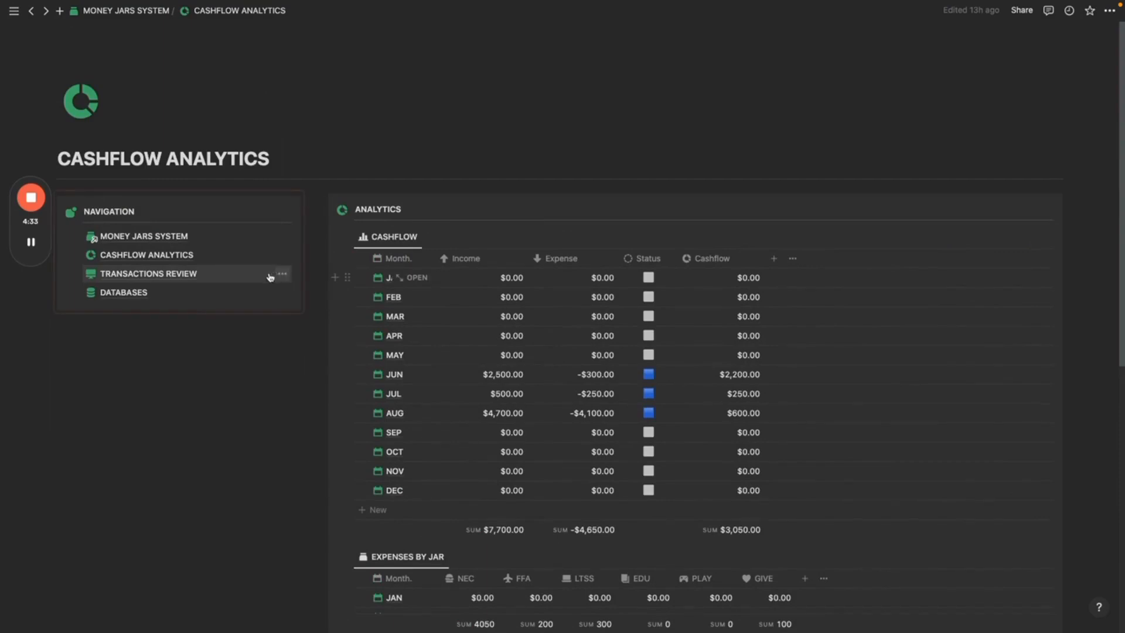
# Open the TRANSACTIONS REVIEW page and review the past month's income and the past week's expenses
pyautogui.click(239, 278)
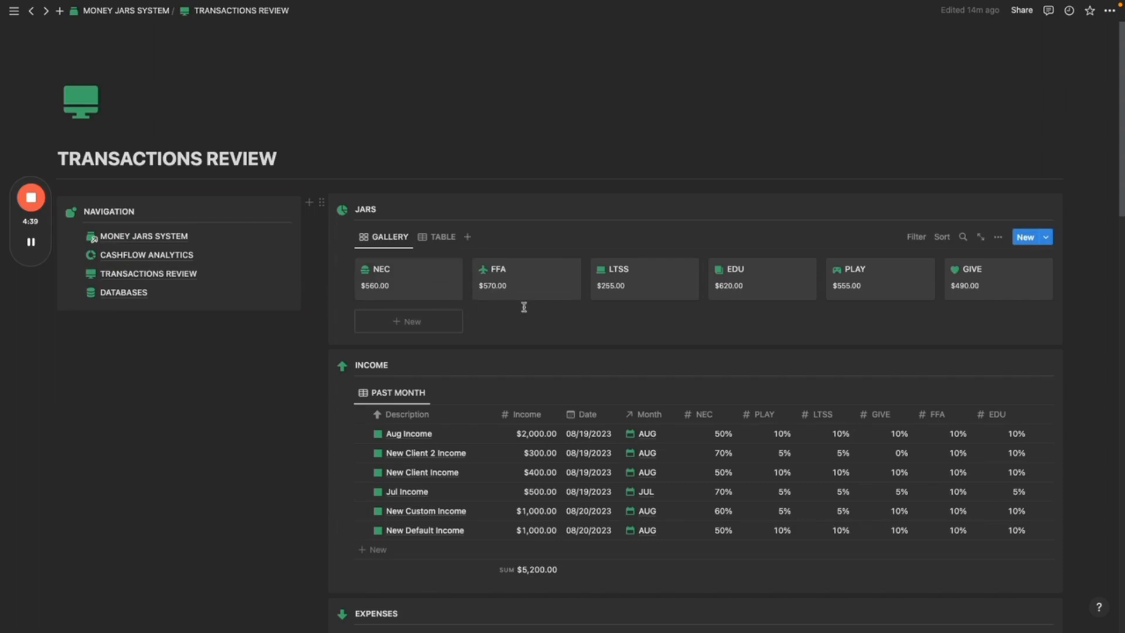
pyautogui.scroll(-3, 524, 307)
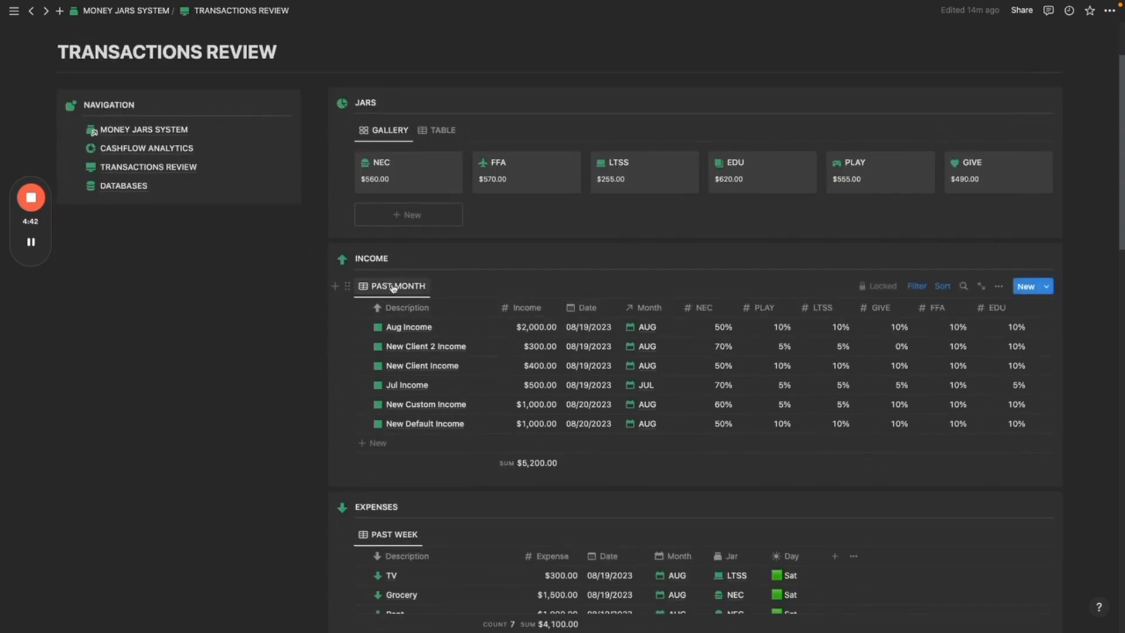
pyautogui.scroll(-1, 482, 334)
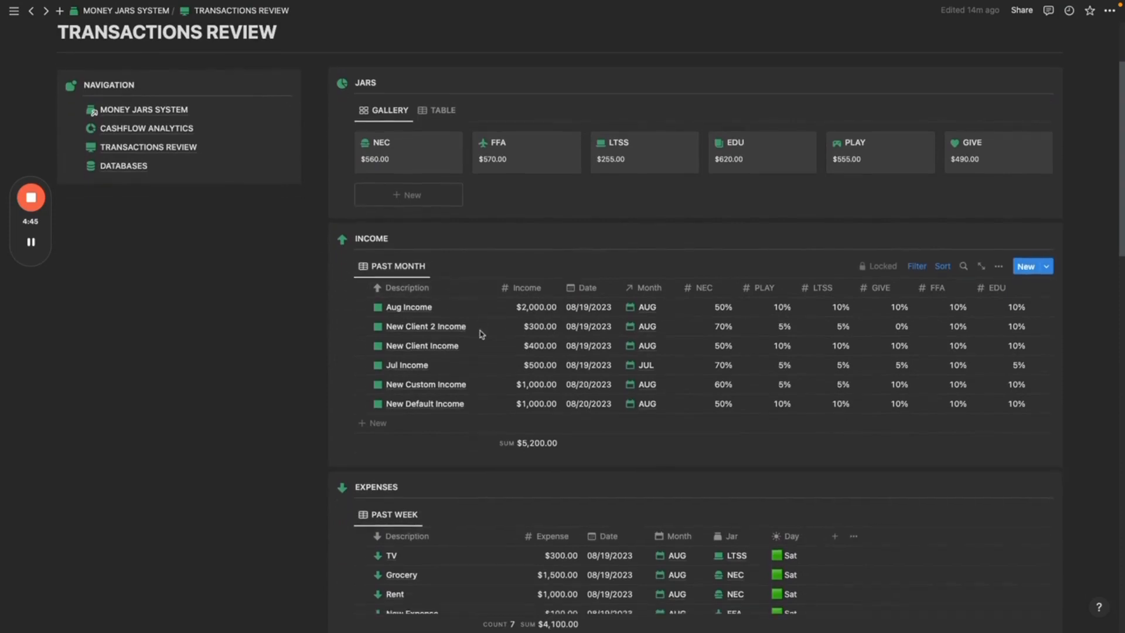
pyautogui.scroll(-3, 481, 334)
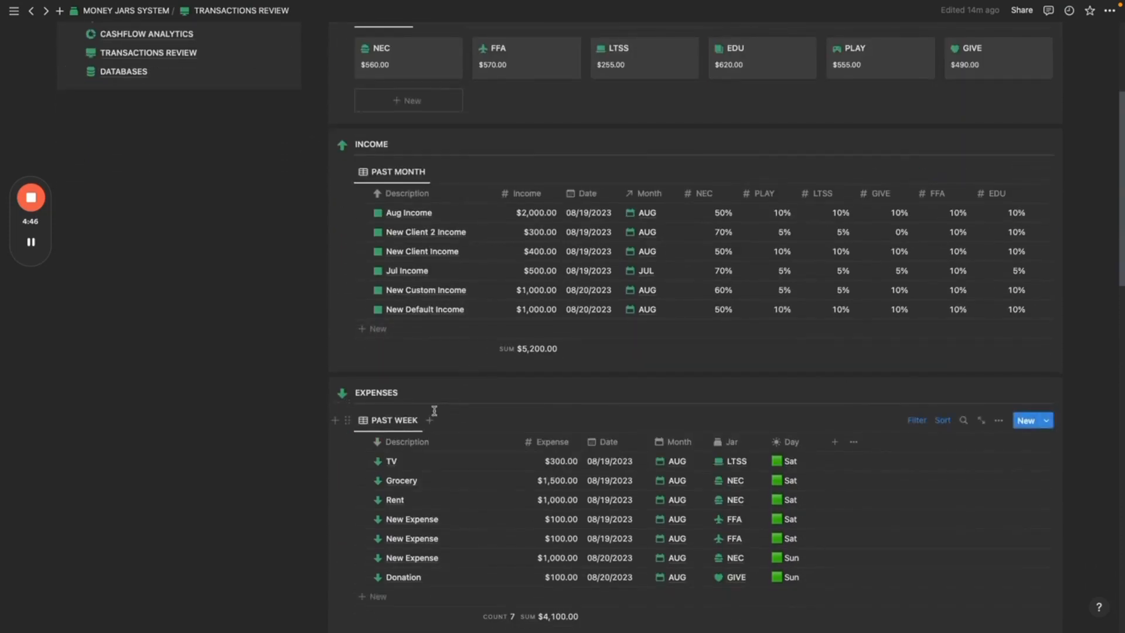
pyautogui.scroll(-2, 435, 410)
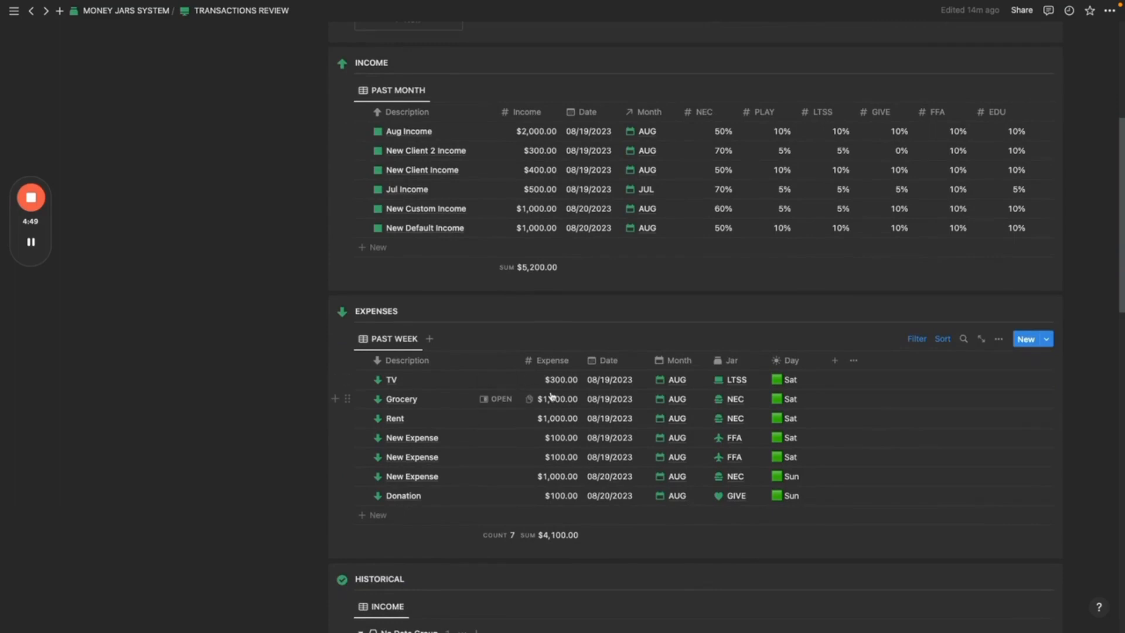
# Examine the HISTORICAL section's income and expense records grouped by month
pyautogui.scroll(-5, 516, 388)
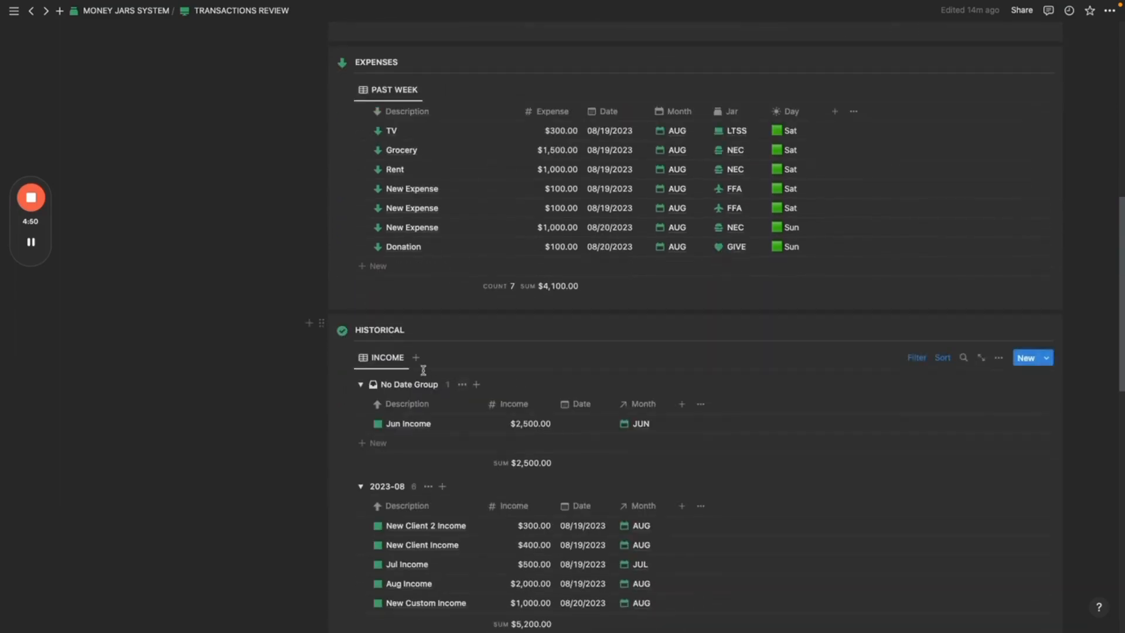
pyautogui.scroll(-2, 426, 382)
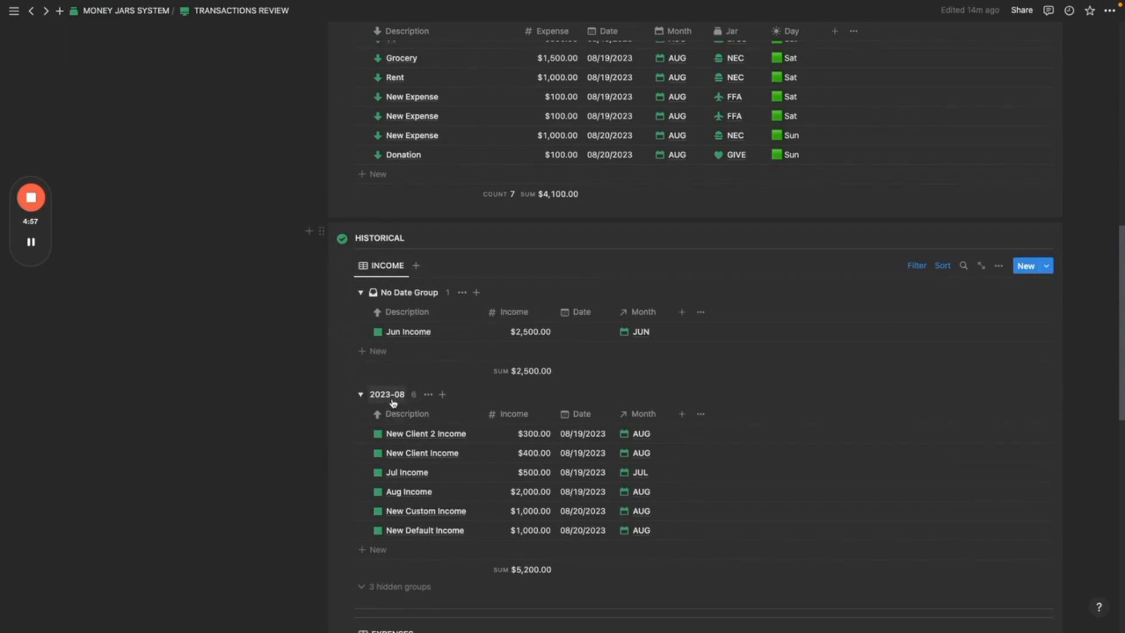
pyautogui.scroll(-2, 396, 405)
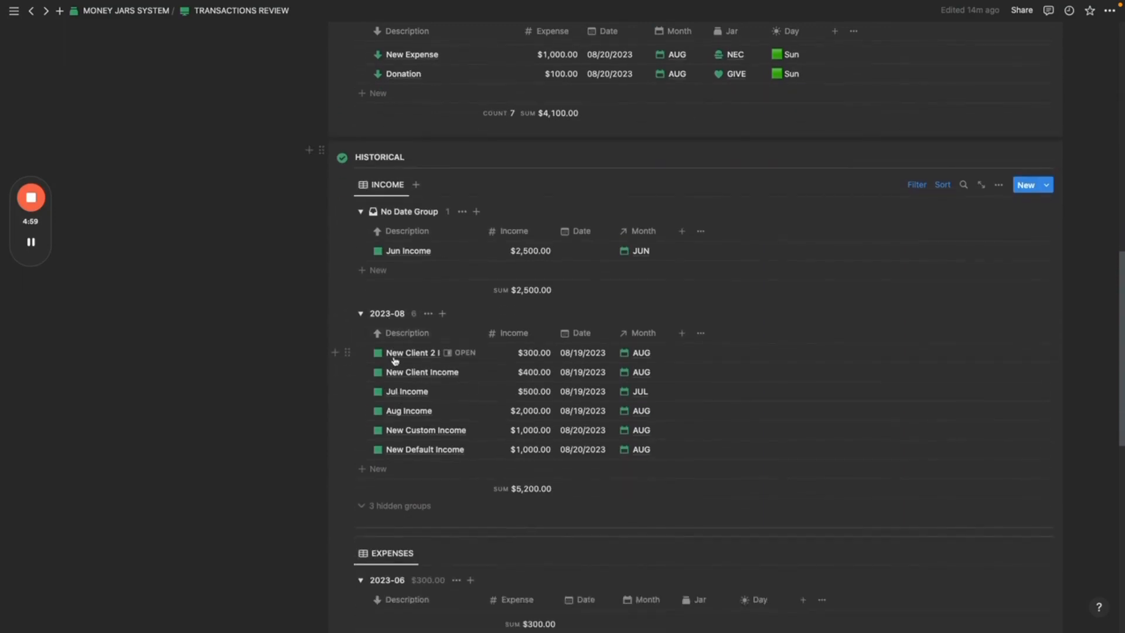
pyautogui.scroll(-2, 410, 376)
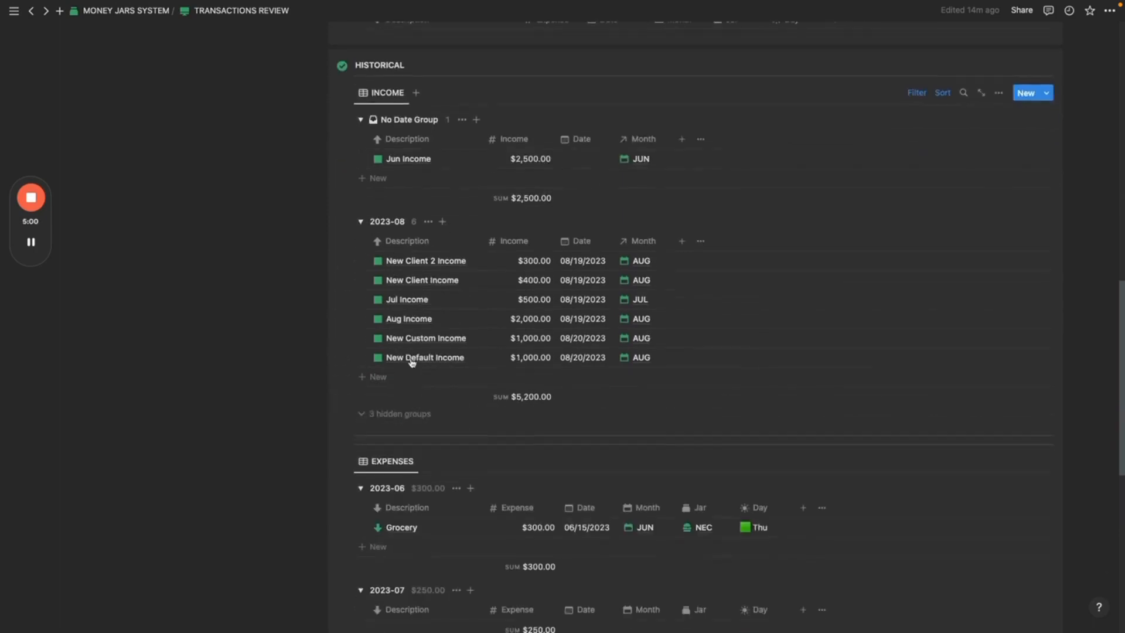
pyautogui.scroll(-4, 416, 352)
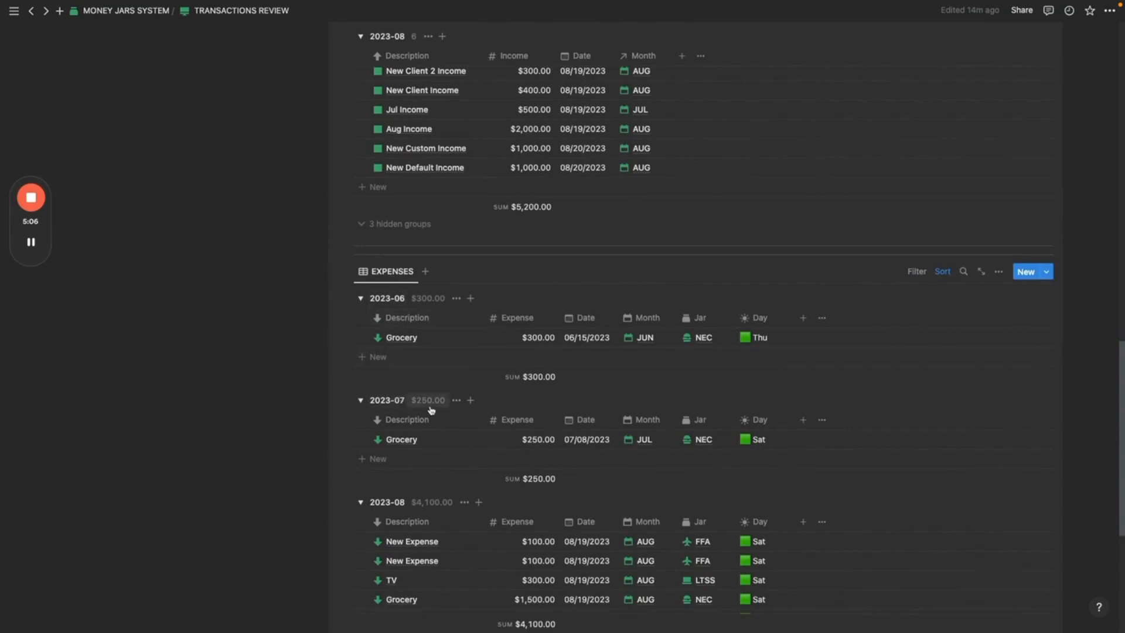
pyautogui.scroll(-2, 410, 404)
pyautogui.scroll(-2, 573, 553)
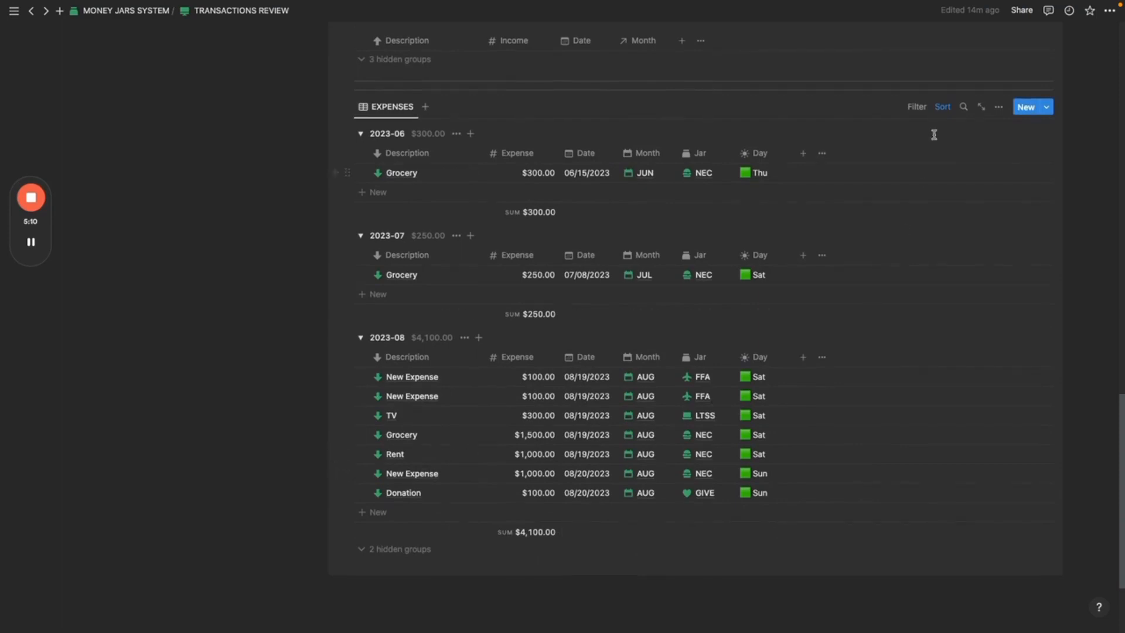
# Sort the historical EXPENSES table by Date in descending order
pyautogui.click(945, 117)
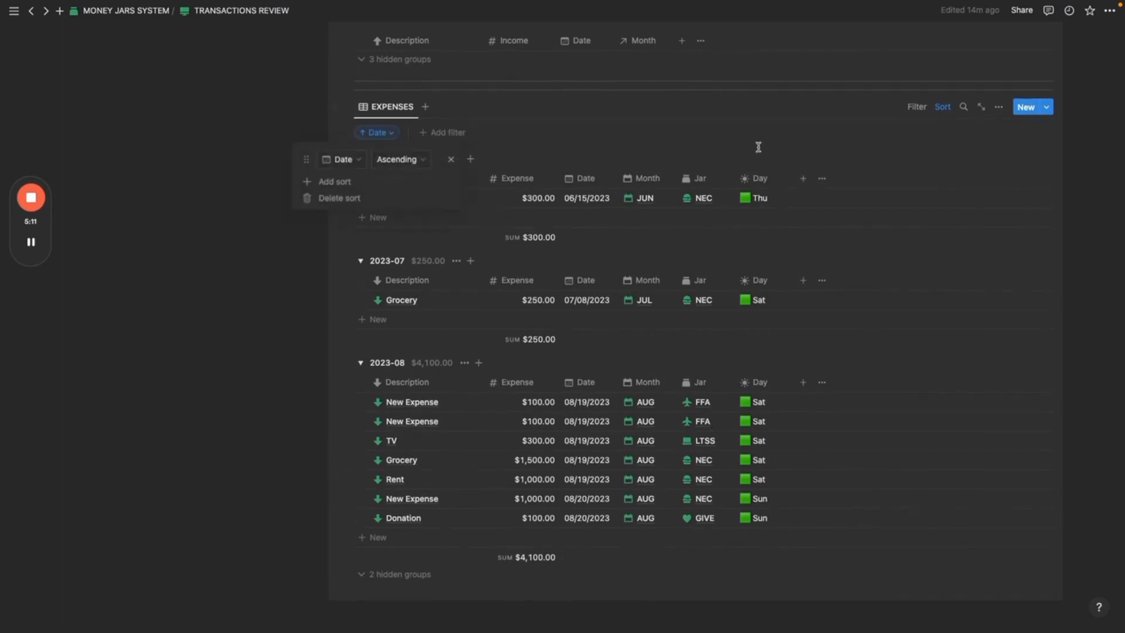
pyautogui.click(401, 167)
pyautogui.click(404, 195)
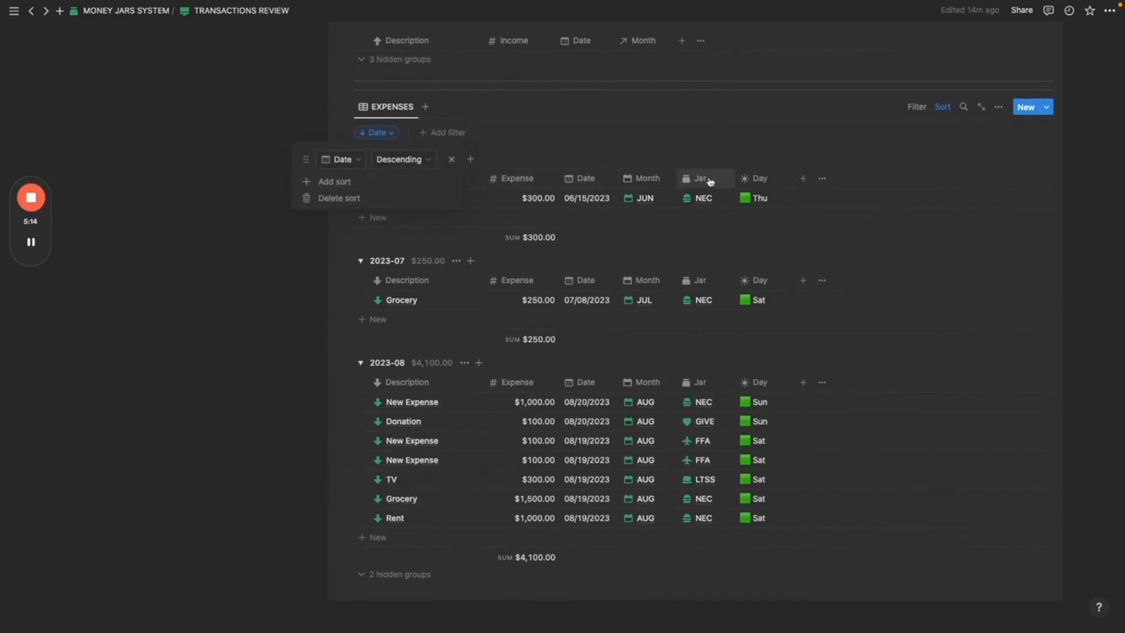
# Sort the date groups of the historical EXPENSES table in reverse alphabetical order
pyautogui.click(999, 109)
pyautogui.click(992, 267)
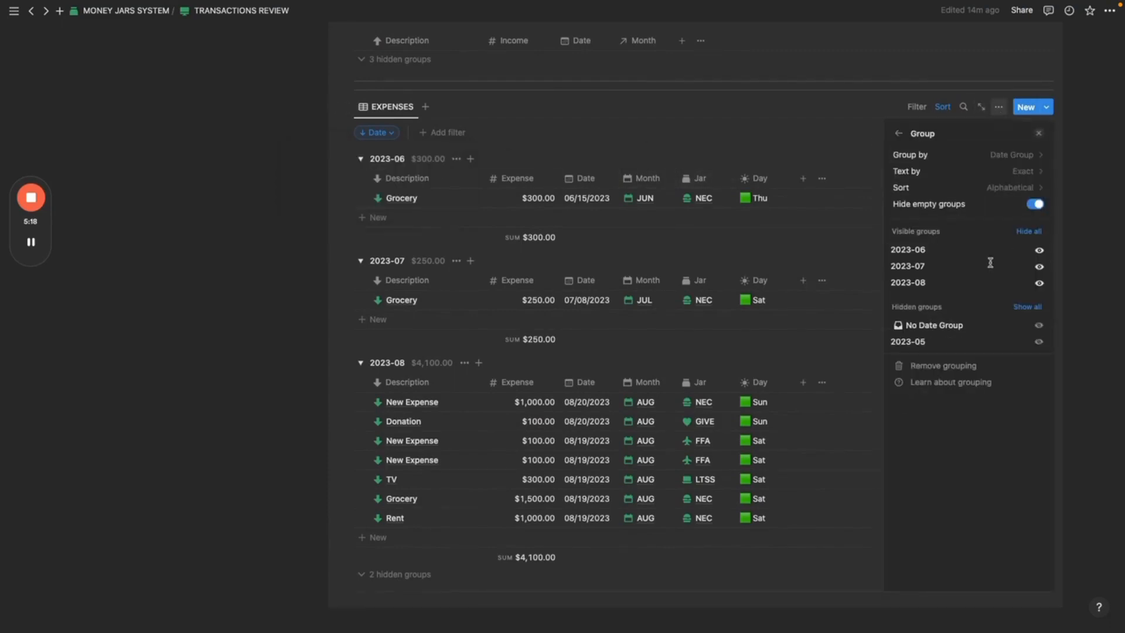
pyautogui.click(1007, 189)
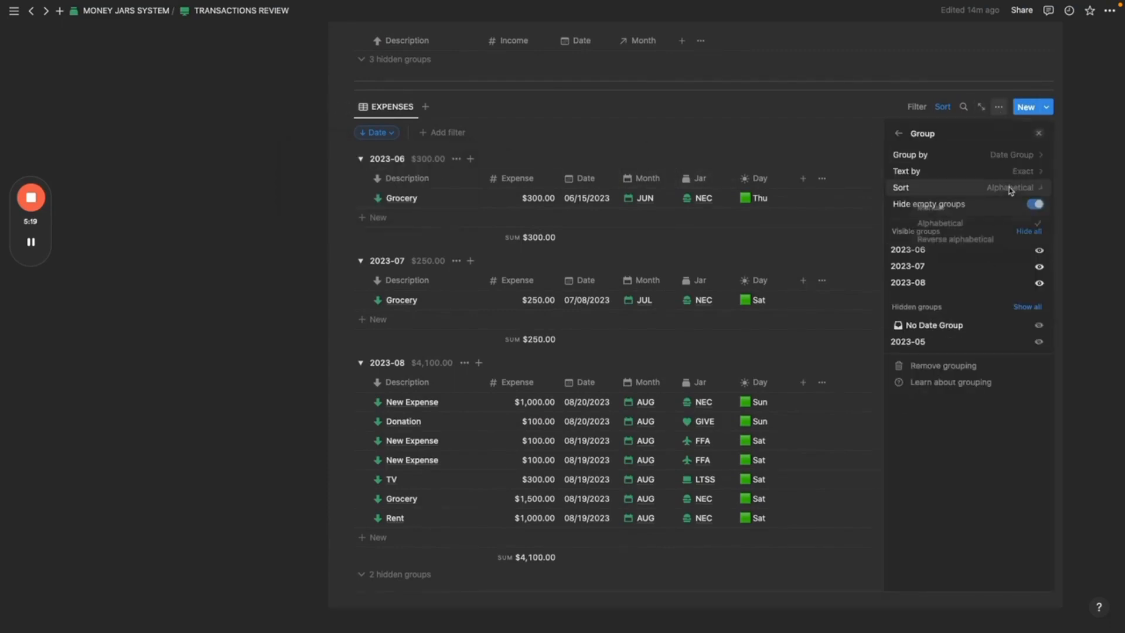
pyautogui.click(971, 241)
pyautogui.click(1039, 133)
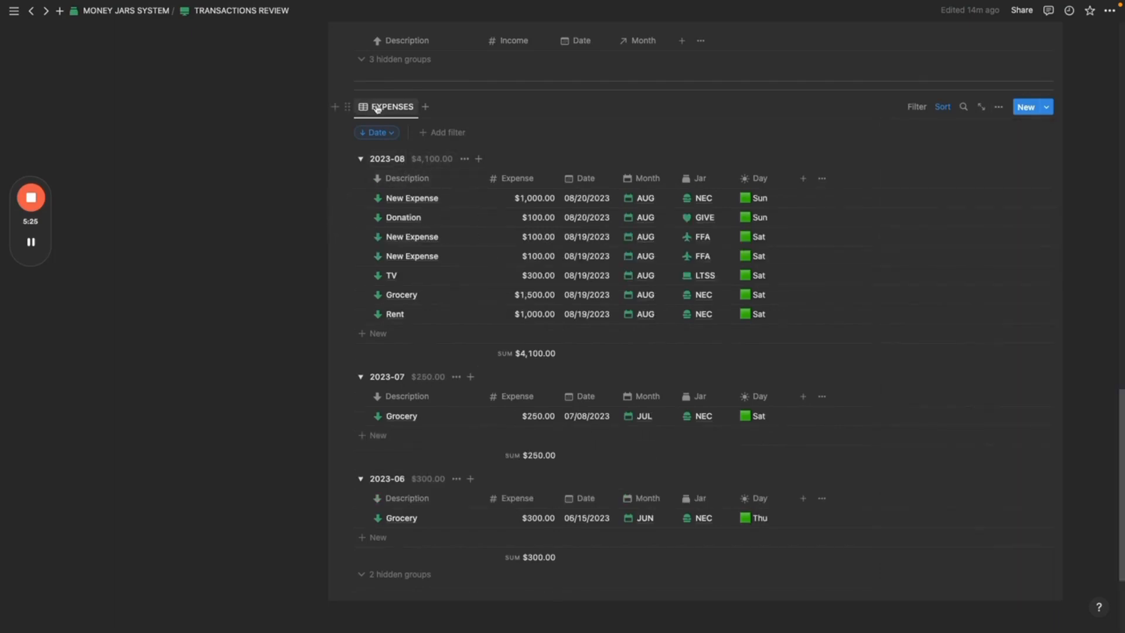
# Set the historical EXPENSES table's Date sort back to ascending and hide its sort and filter bar
pyautogui.click(382, 134)
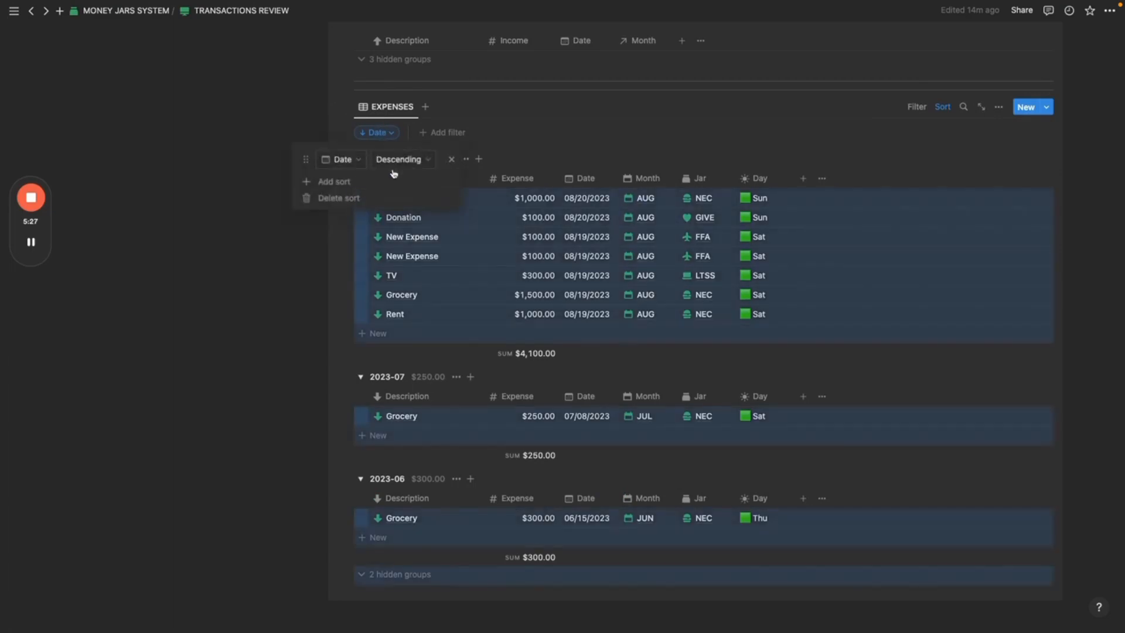
pyautogui.click(398, 159)
pyautogui.click(407, 181)
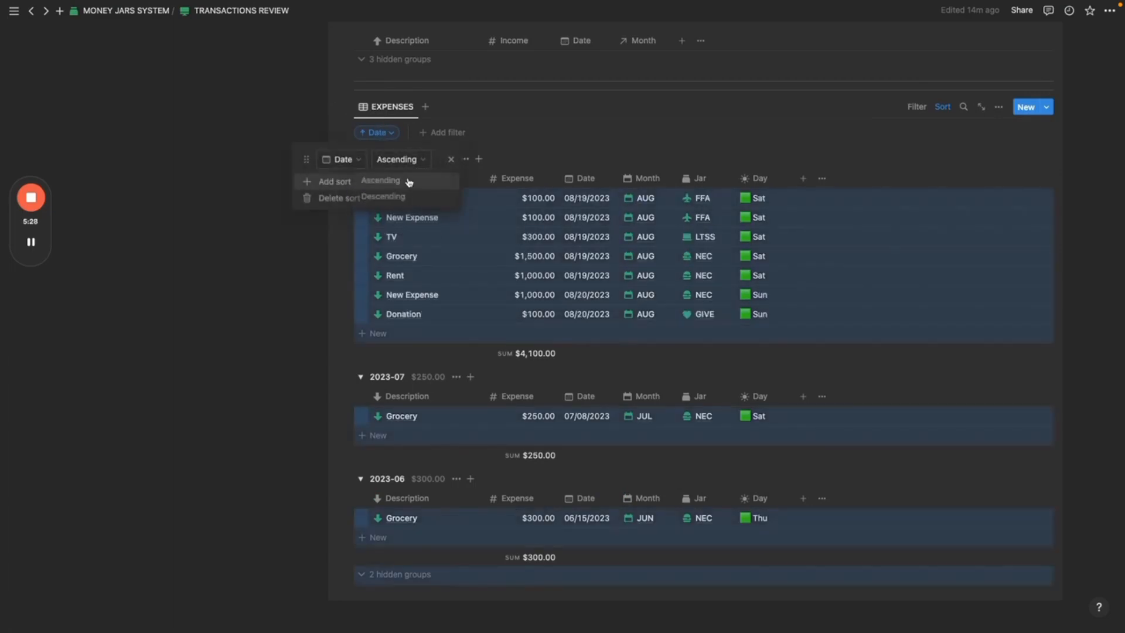
pyautogui.click(935, 110)
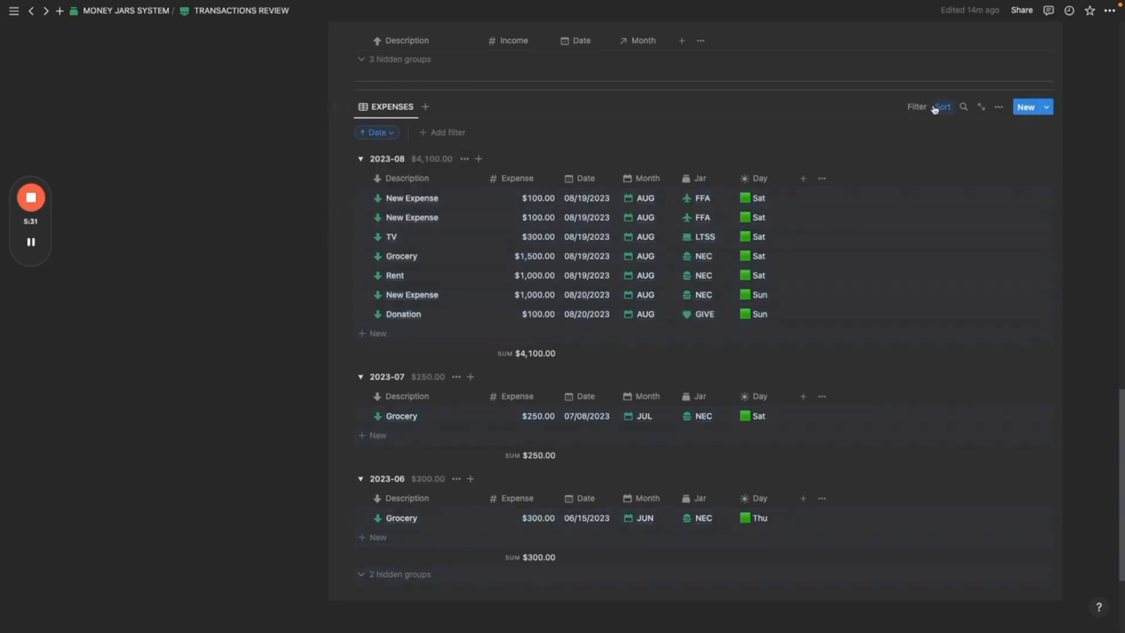
pyautogui.click(940, 107)
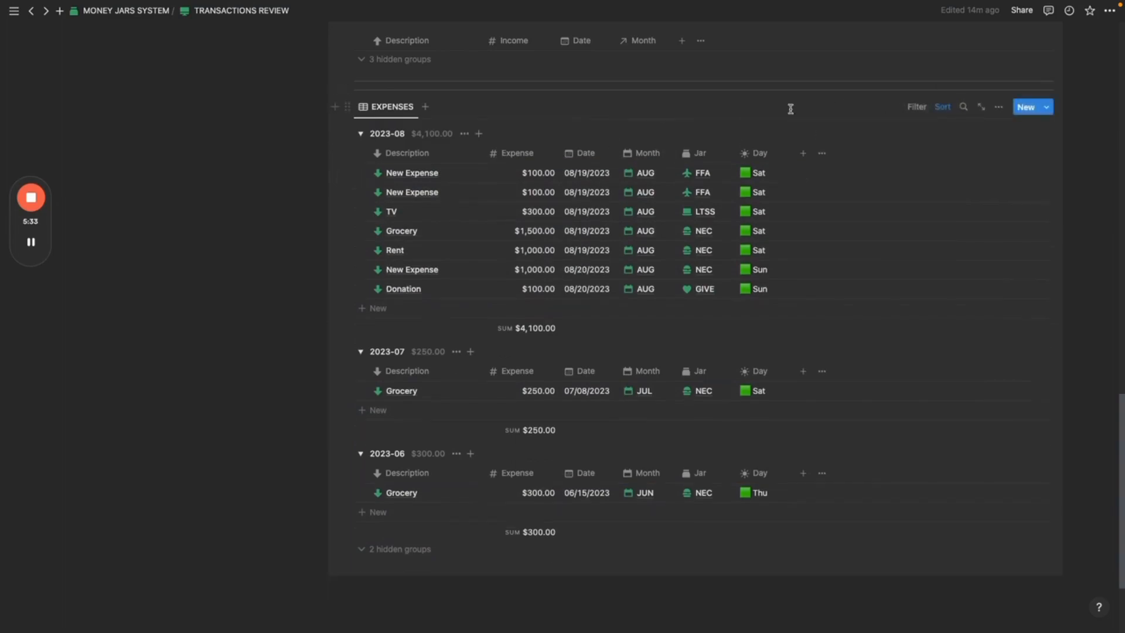
pyautogui.scroll(5, 286, 247)
pyautogui.scroll(10, 286, 247)
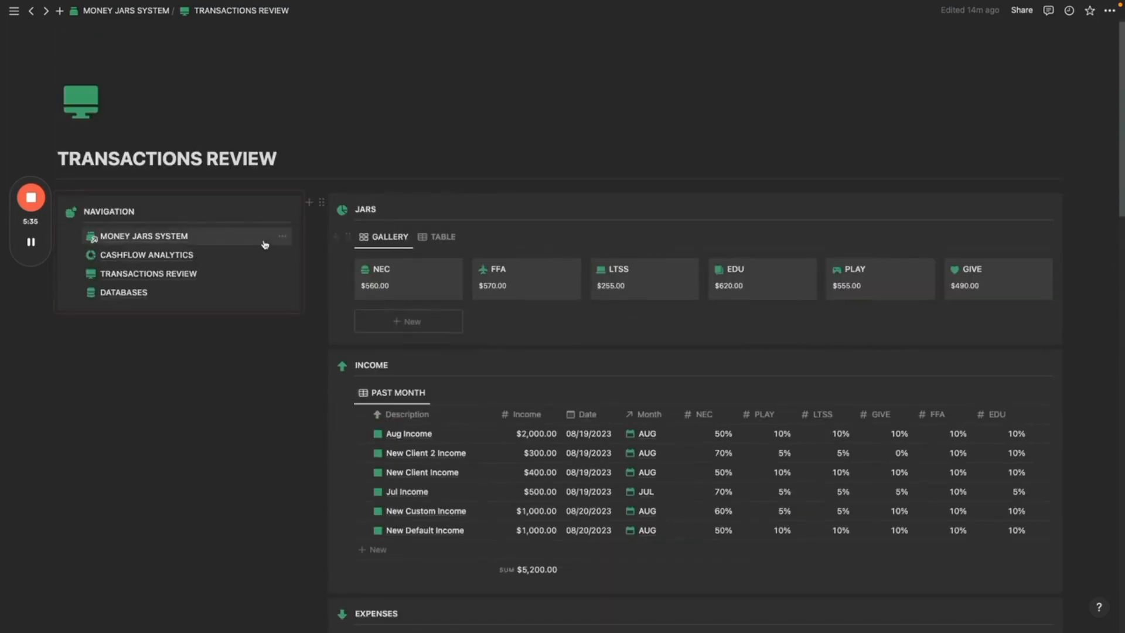
# View the DATABASES page's list of databases, and return to the MONEY JARS SYSTEM page
pyautogui.click(179, 299)
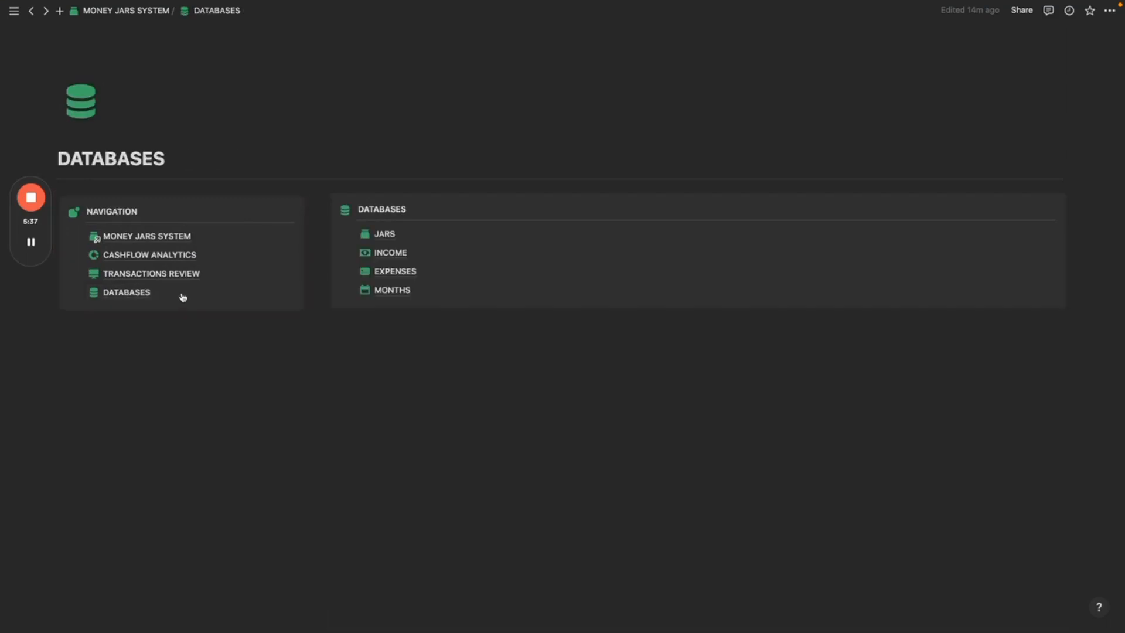
pyautogui.click(197, 236)
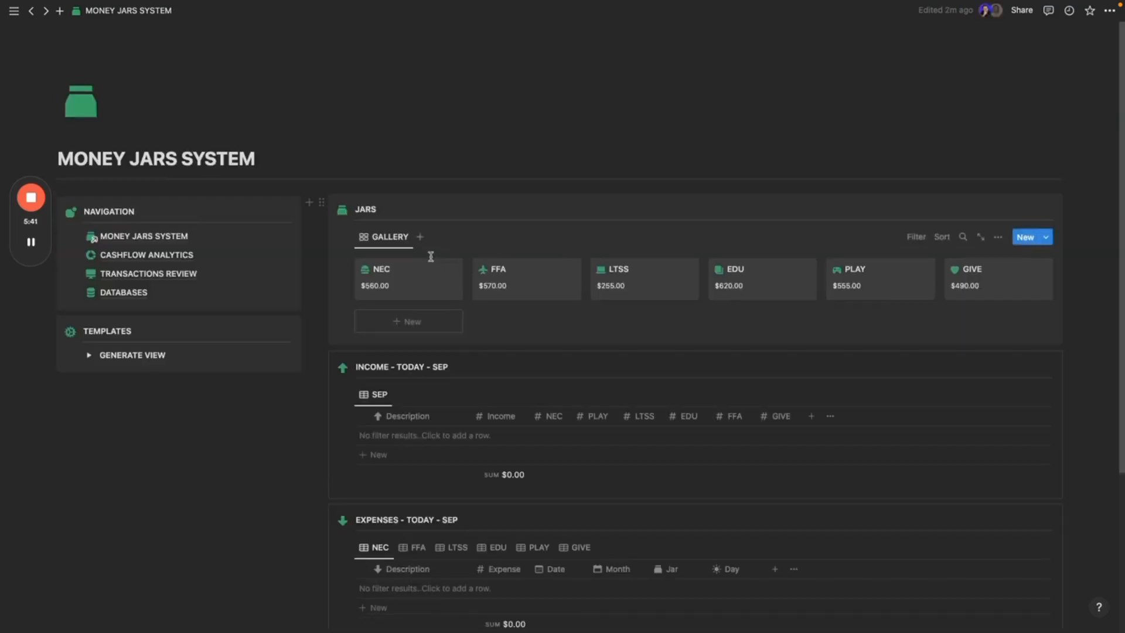
# Delete the SEP income and expenses sections below the JARS gallery
pyautogui.scroll(-3, 824, 390)
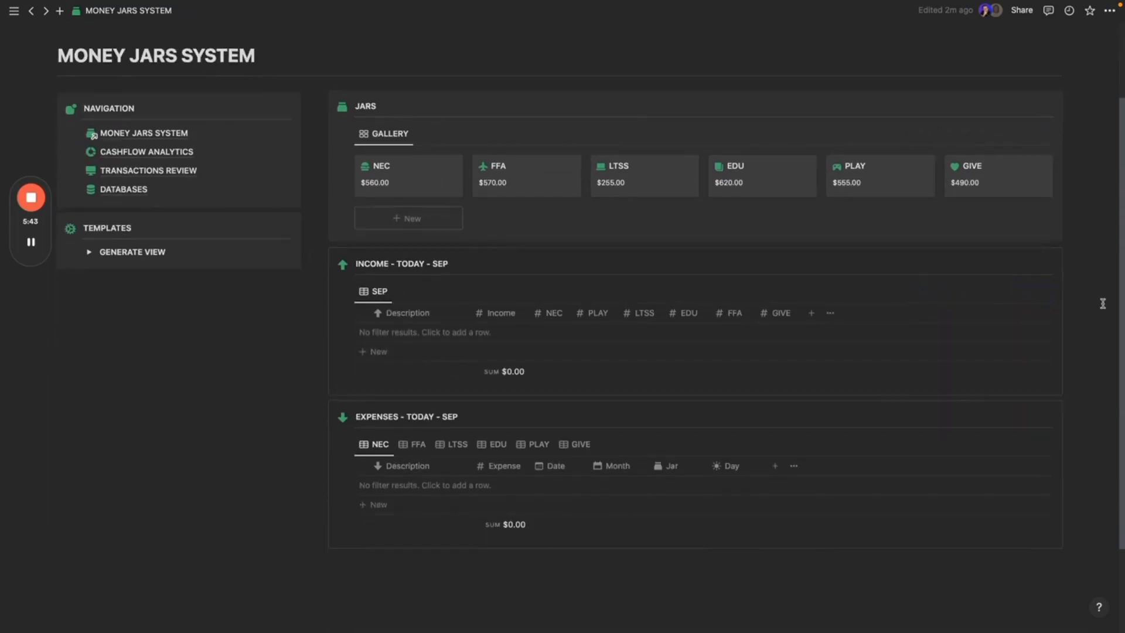
pyautogui.moveTo(1103, 304); pyautogui.dragTo(689, 488)
pyautogui.press('Delete')
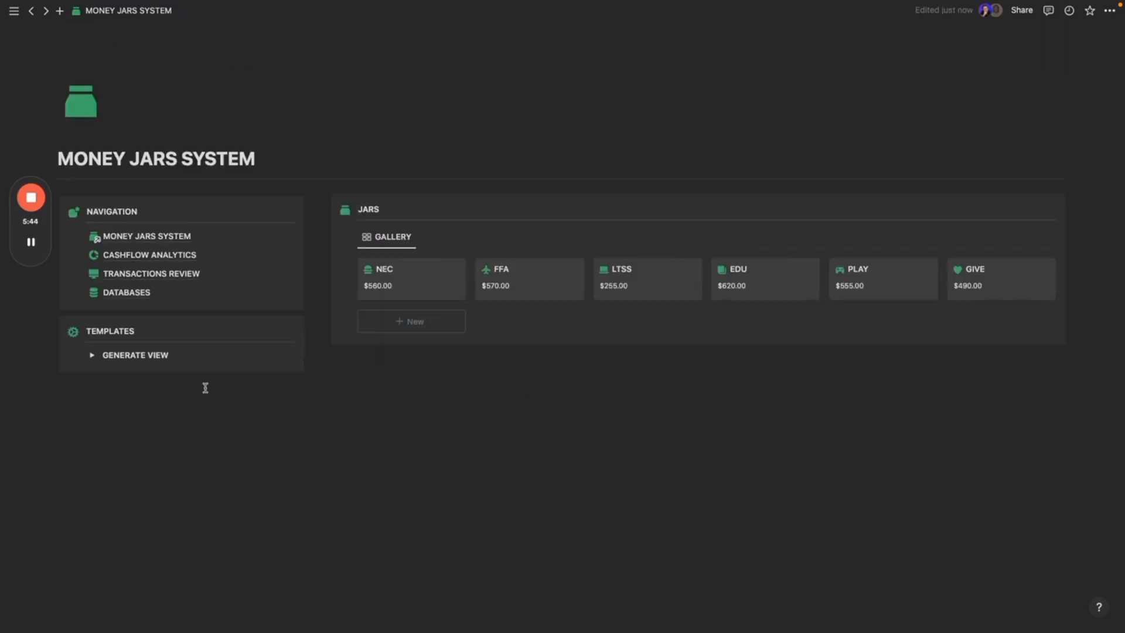
# Move the GENERATE AUG VIEW template button out of the GENERATE VIEW list to below the JARS section, and generate the August view
pyautogui.click(92, 355)
pyautogui.scroll(-1, 206, 397)
pyautogui.moveTo(188, 497); pyautogui.dragTo(395, 354)
pyautogui.click(389, 329)
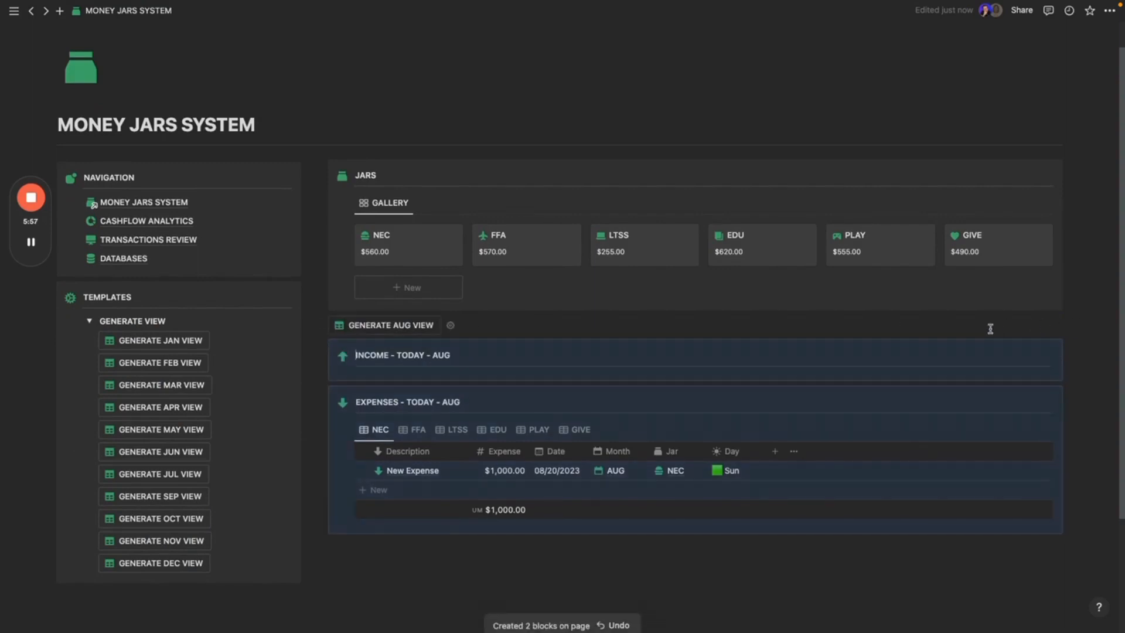
# Return the GENERATE AUG VIEW template button to the GENERATE VIEW list and collapse that list
pyautogui.moveTo(325, 321); pyautogui.dragTo(221, 485)
pyautogui.click(89, 320)
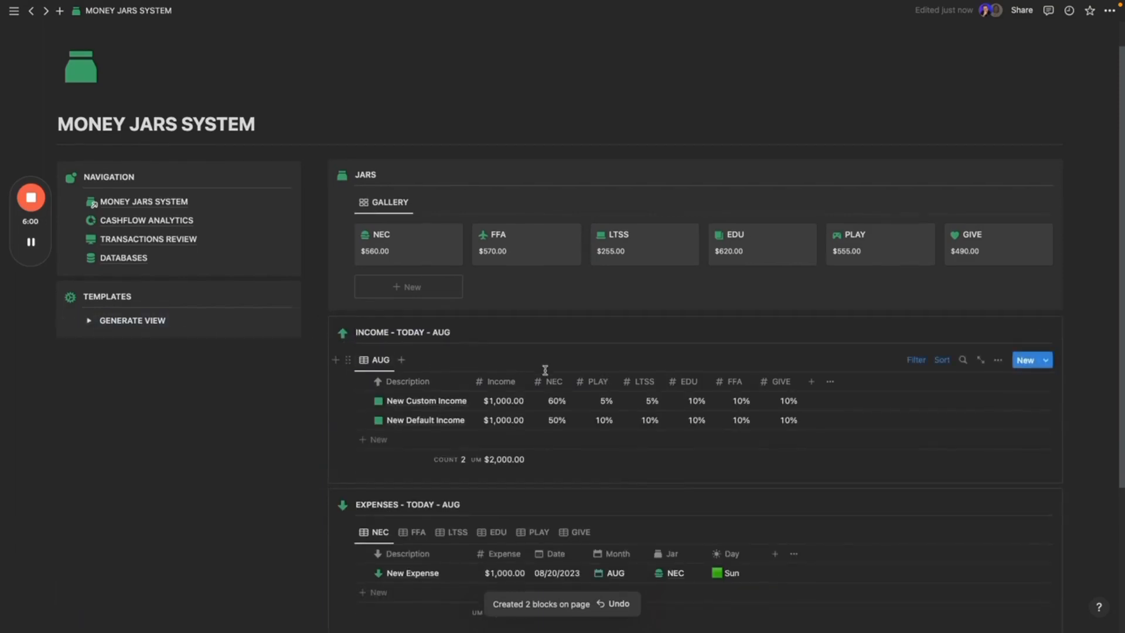
pyautogui.scroll(-1, 530, 376)
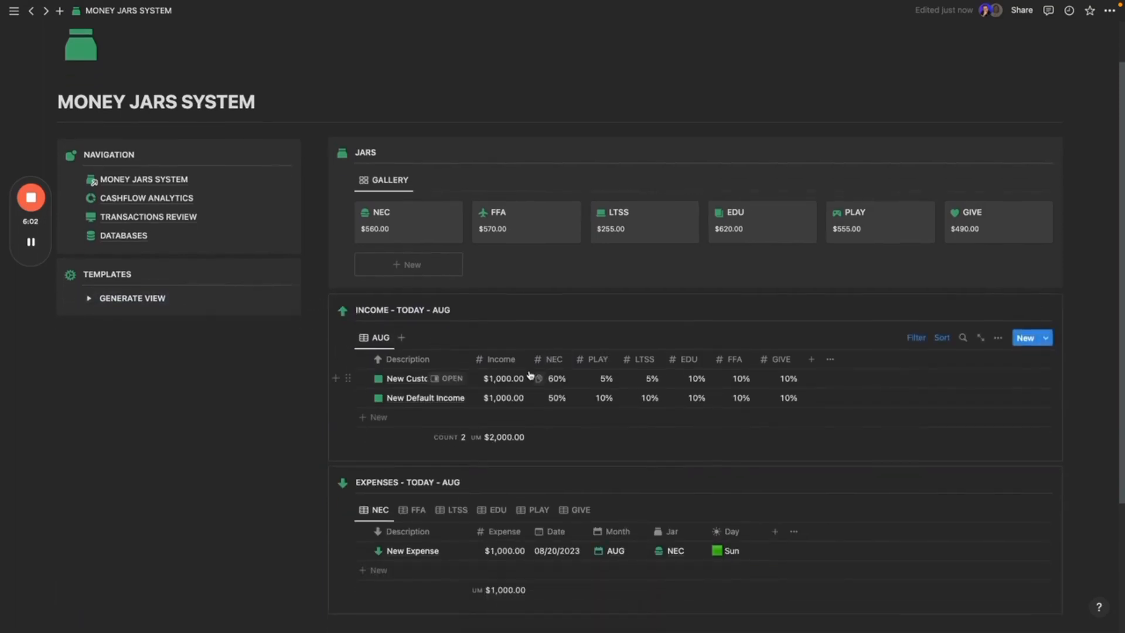